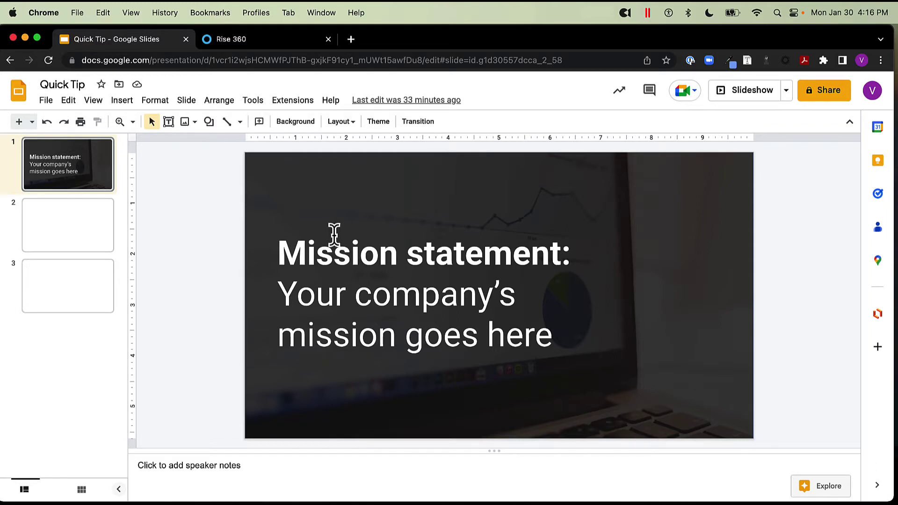
- Download the current mission statement slide as the PNG image Quick Tip.png
left_click(46, 101)
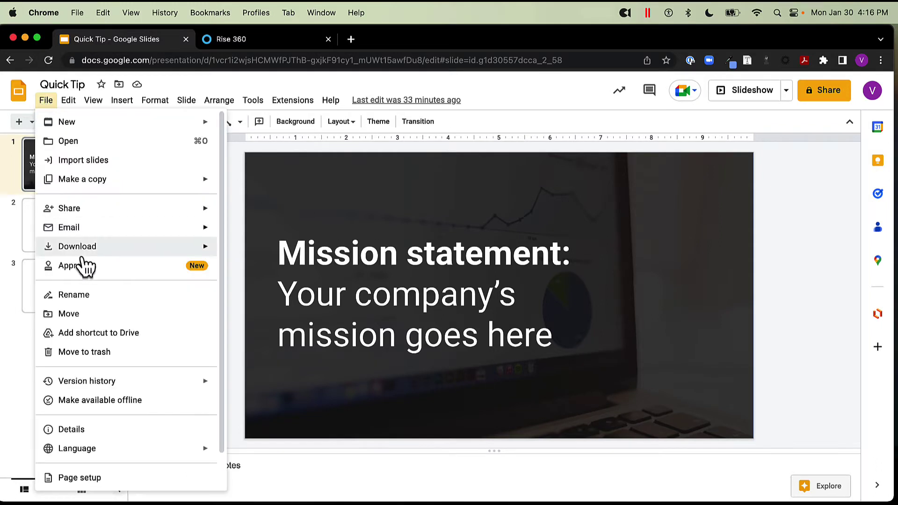
mouse_move(87, 254)
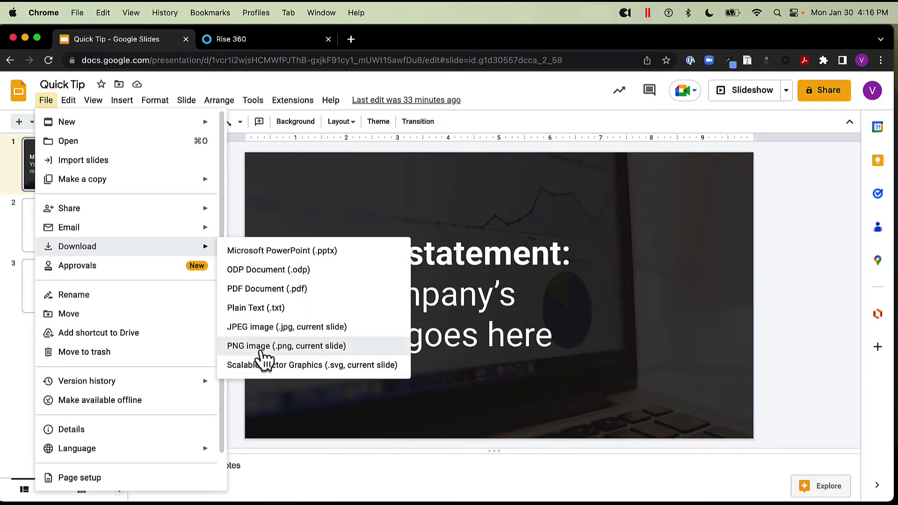
left_click(261, 351)
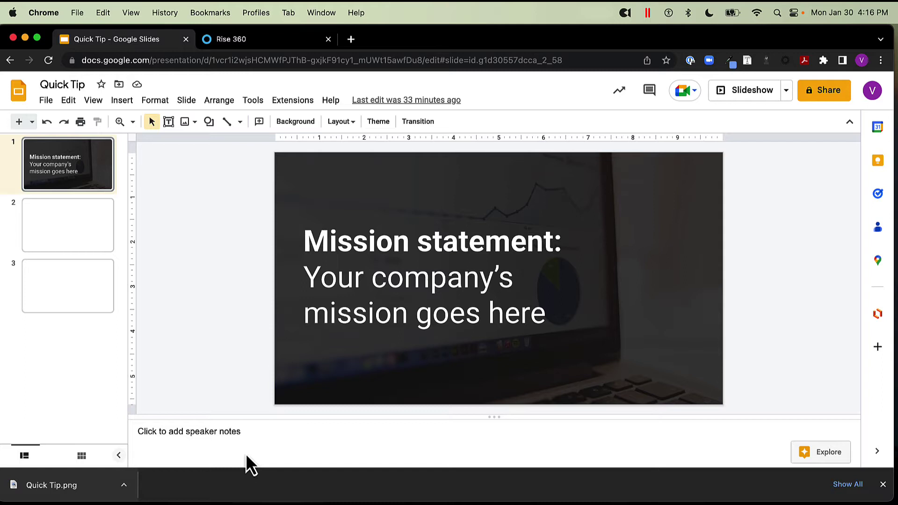
- Add a centered image block to the Rise 360 lesson
left_click(237, 39)
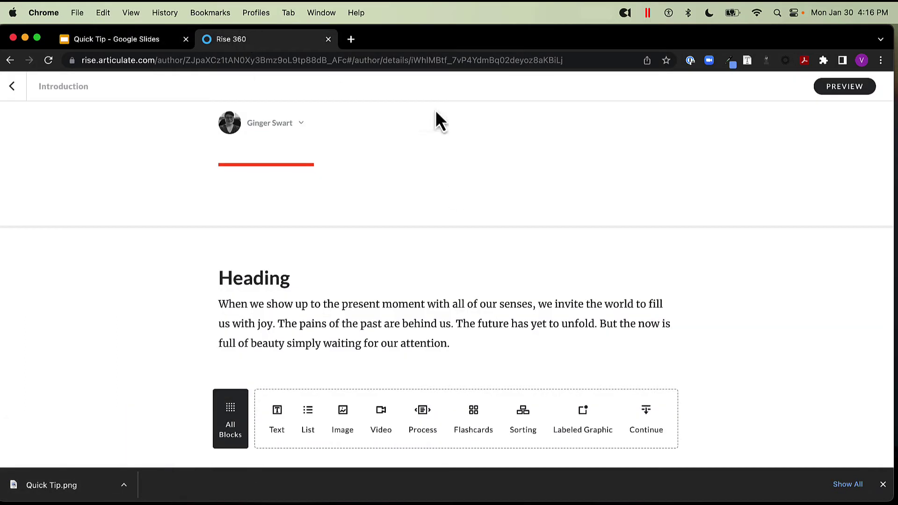
left_click(229, 426)
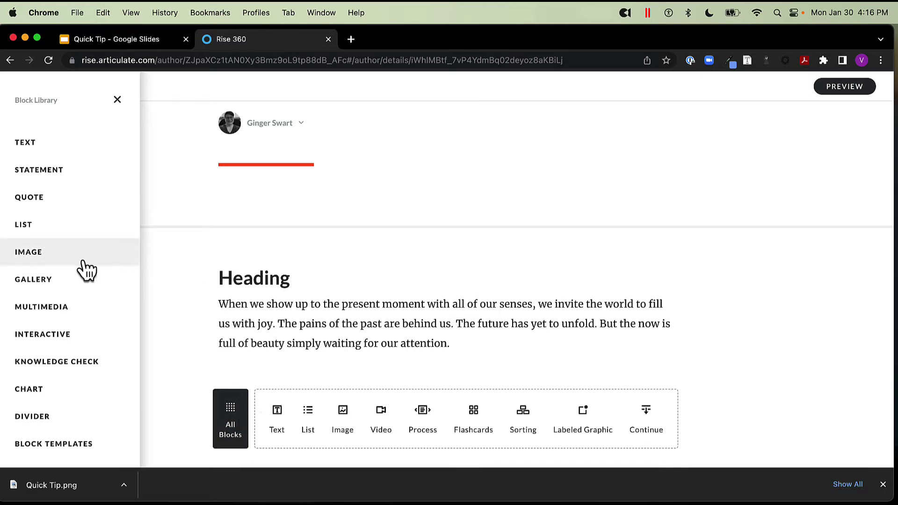
left_click(47, 266)
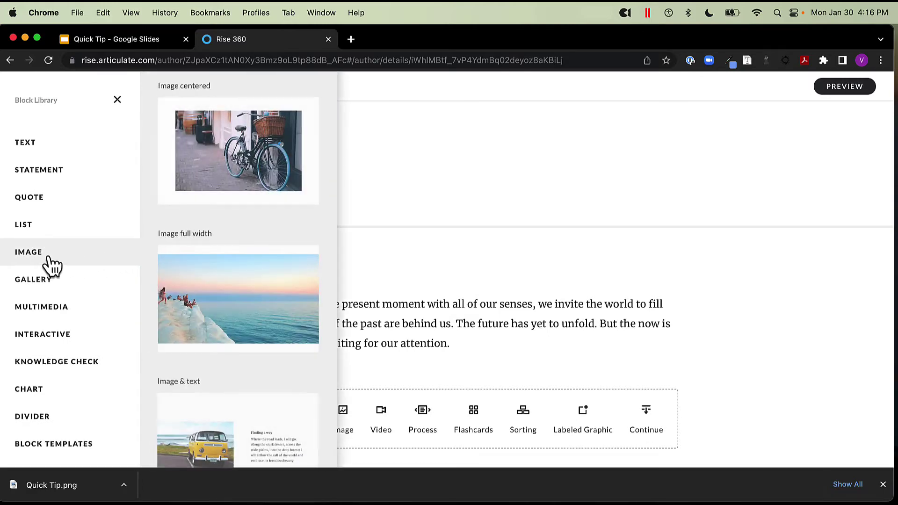
left_click(236, 145)
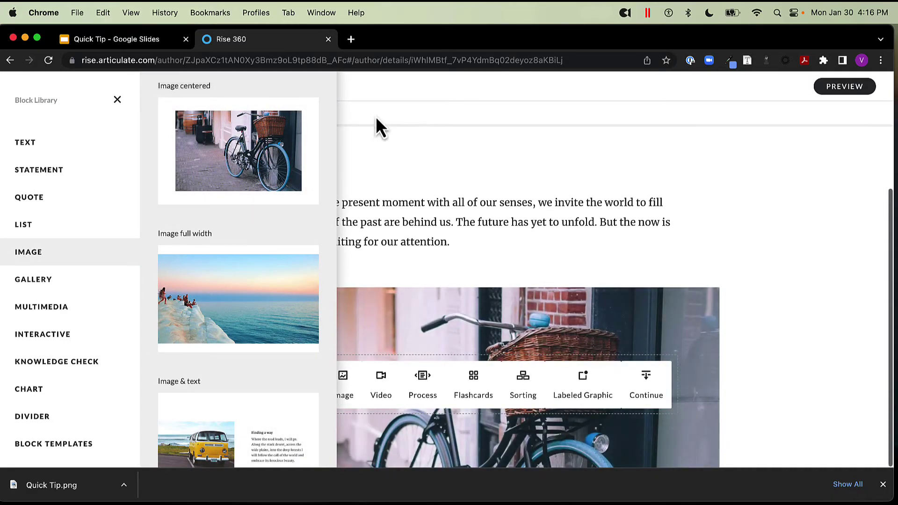
left_click(789, 218)
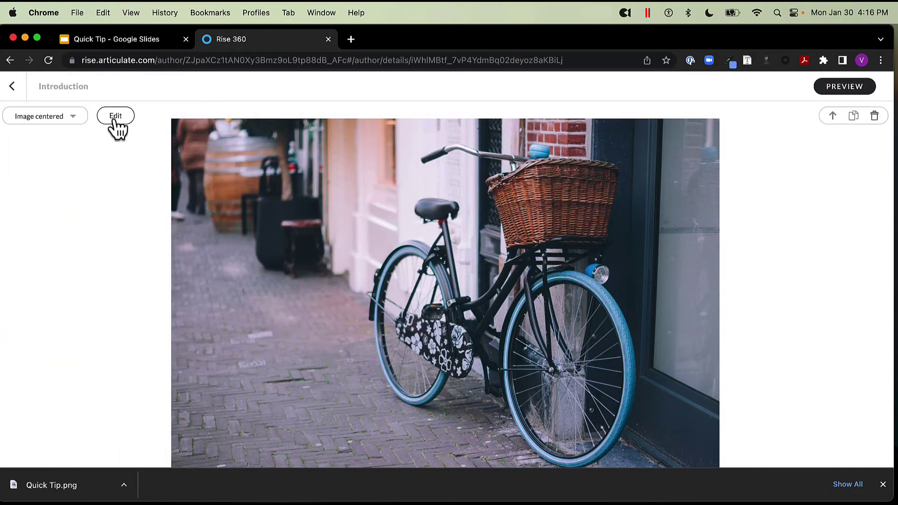
- Replace the block's bicycle photo with the uploaded Quick Tip.png
left_click(116, 117)
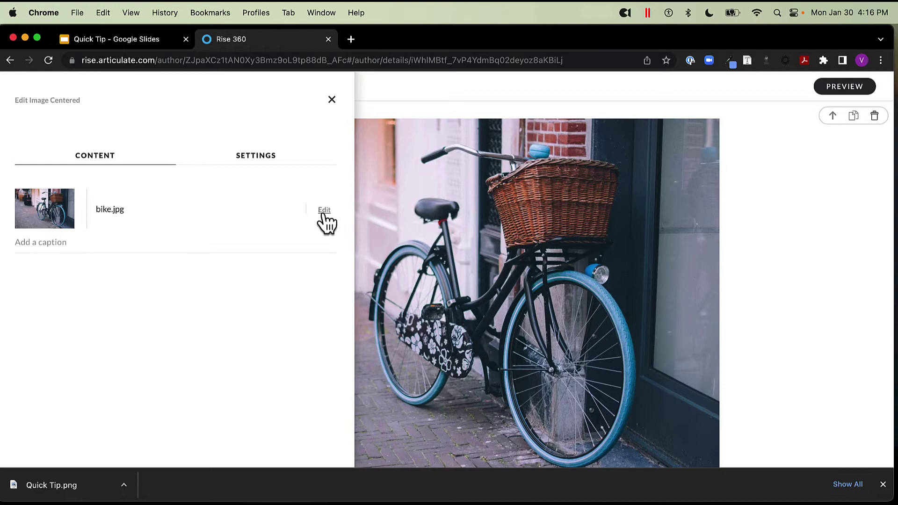
left_click(324, 212)
left_click(238, 244)
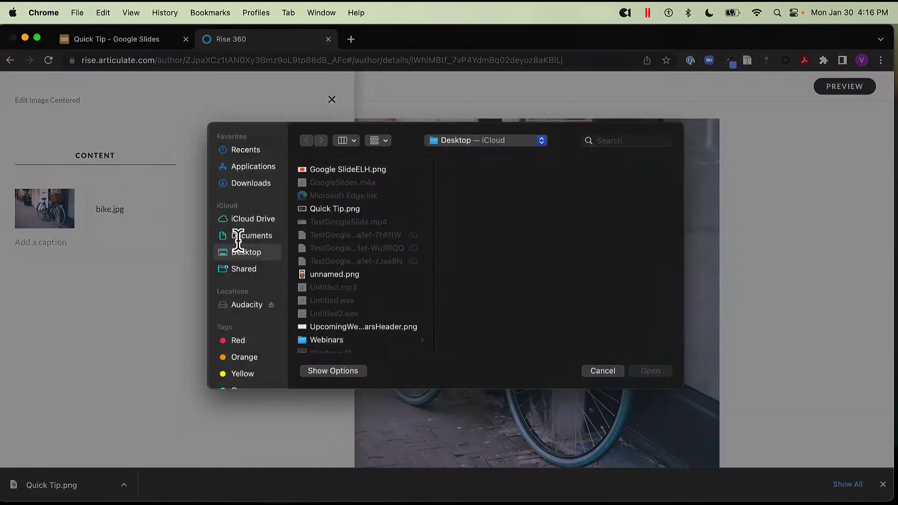
left_click(329, 218)
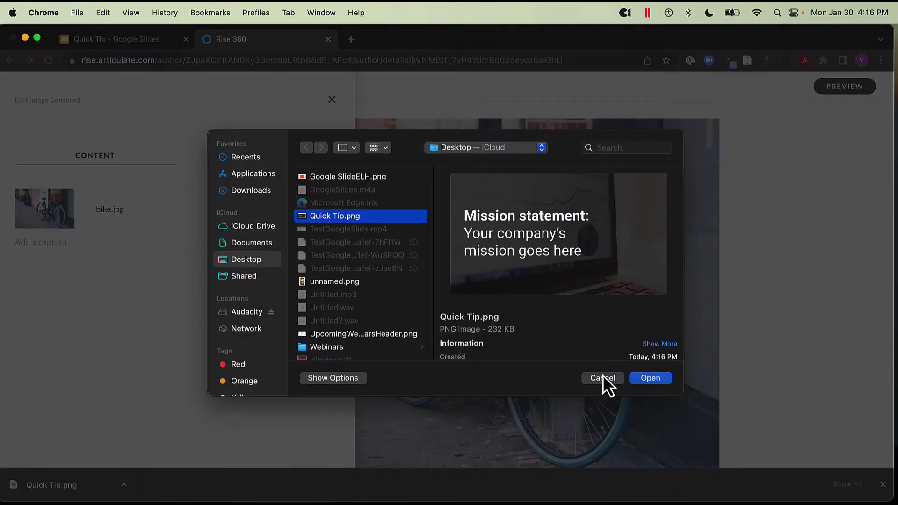
left_click(660, 380)
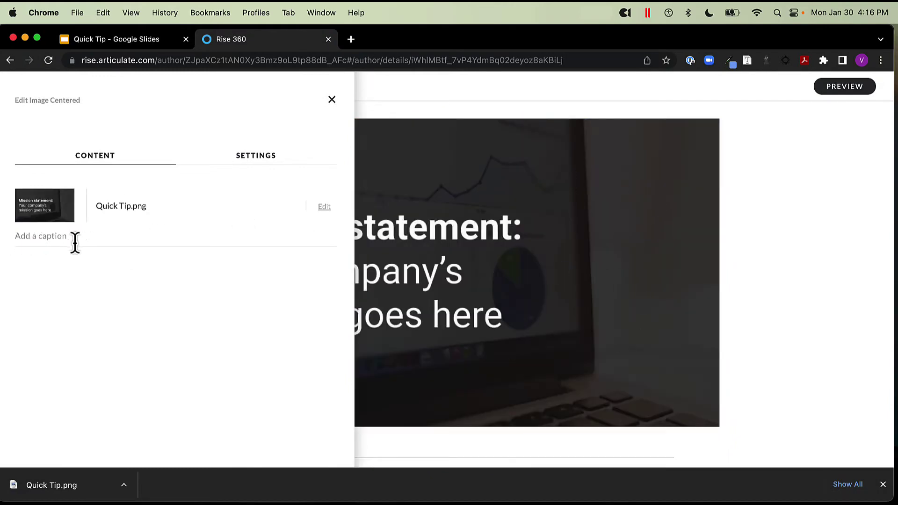
left_click(325, 207)
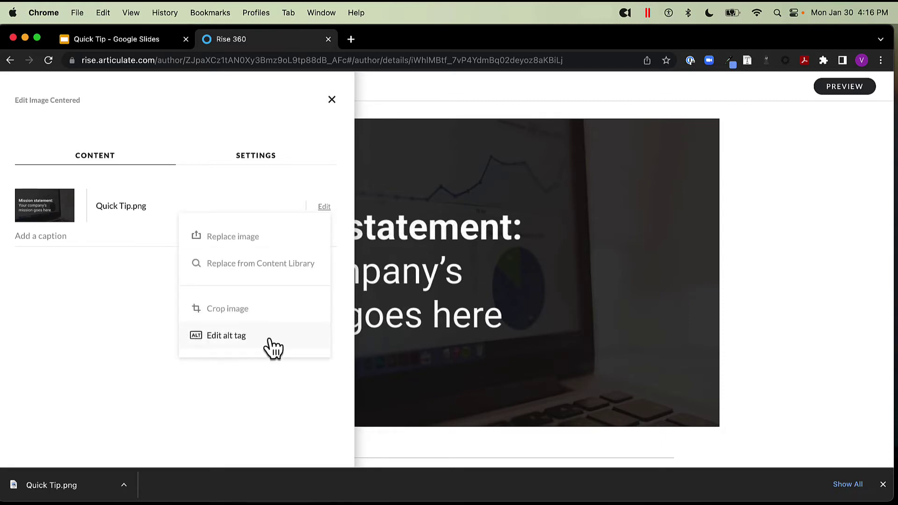
left_click(755, 271)
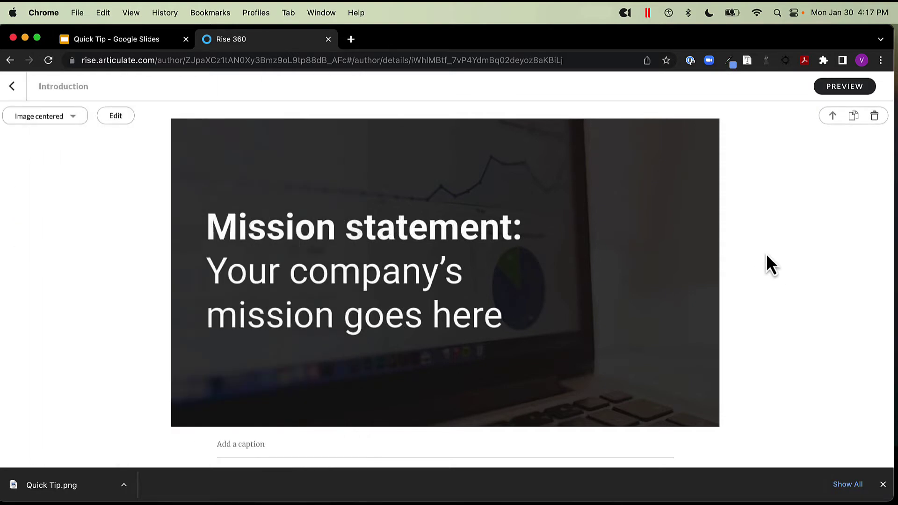
left_click(138, 39)
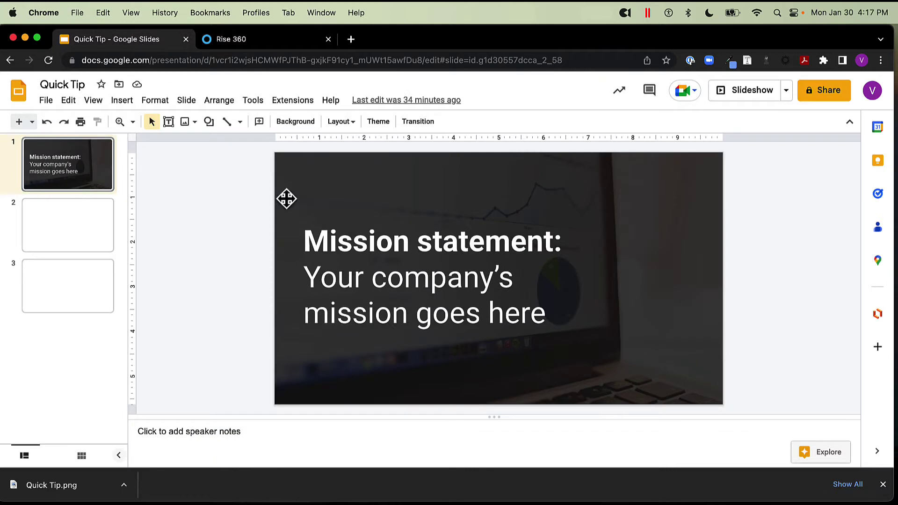
- On slide 2, draw a wide rectangle across the middle and fill it blue
left_click(67, 237)
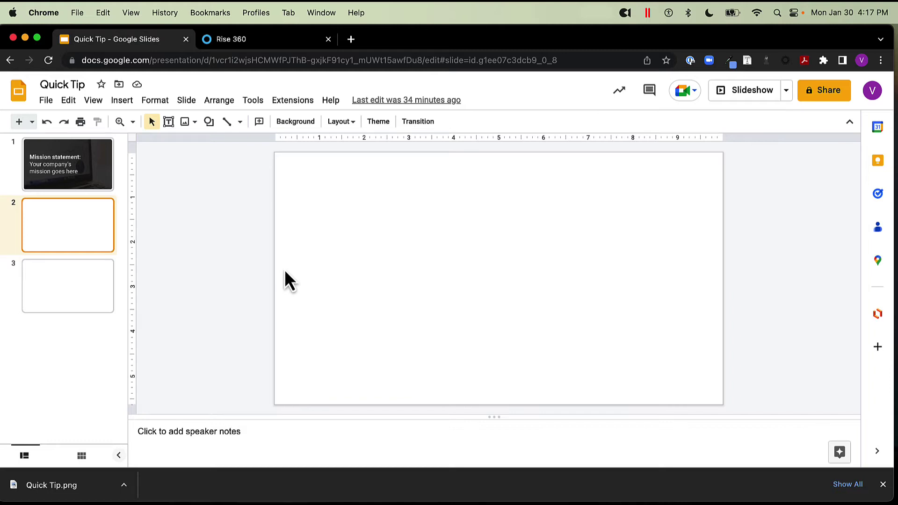
left_click(208, 123)
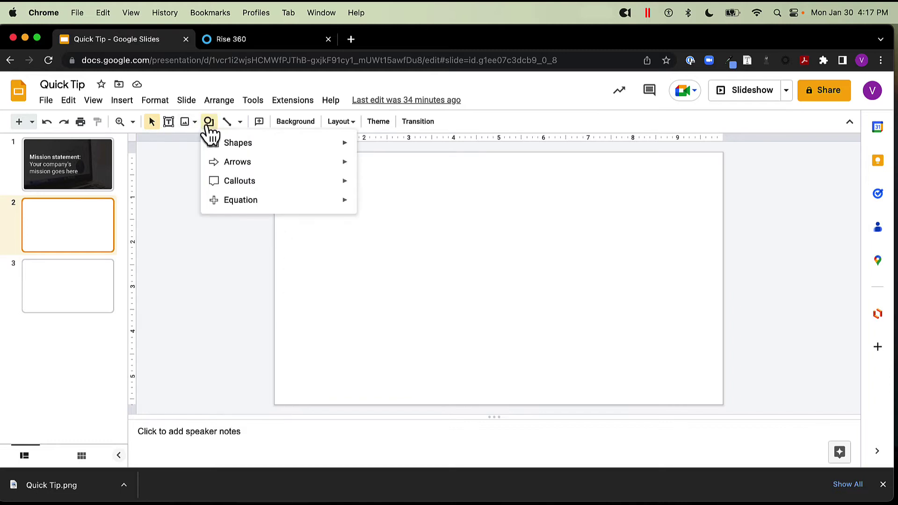
mouse_move(290, 146)
left_click(365, 147)
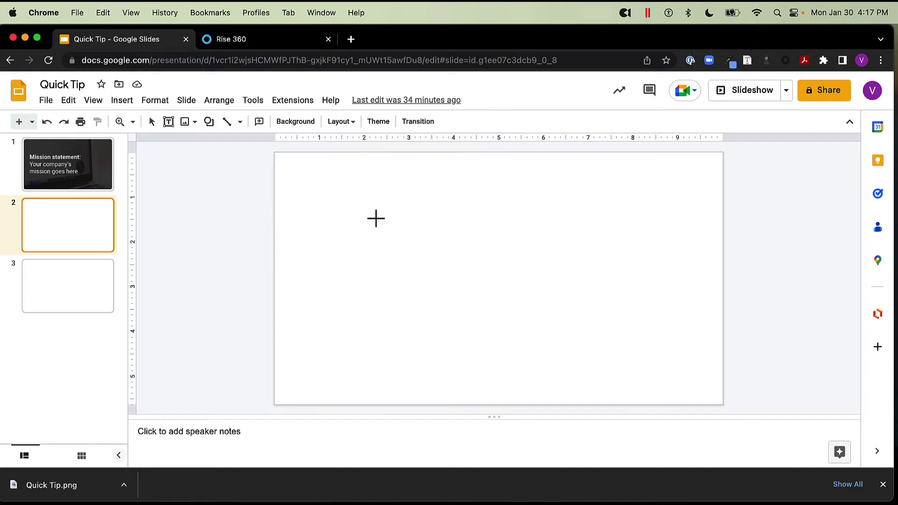
left_click_drag(346, 233, 592, 279)
left_click(259, 123)
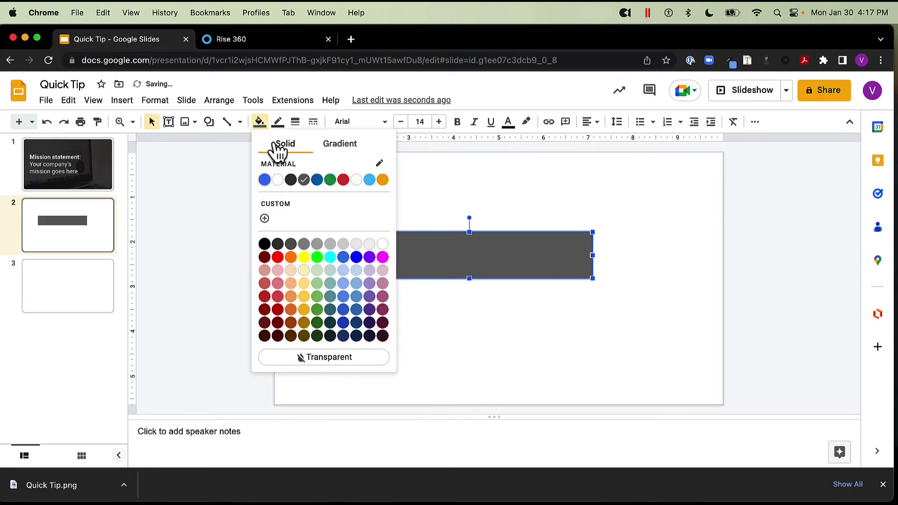
left_click(316, 181)
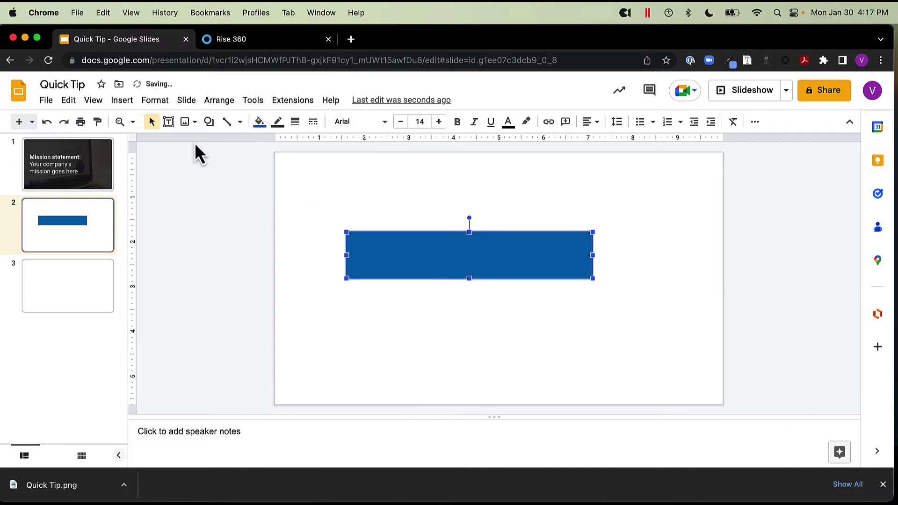
- Draw an oval over the bar's left end and fill it dark grey
left_click(208, 121)
mouse_move(273, 145)
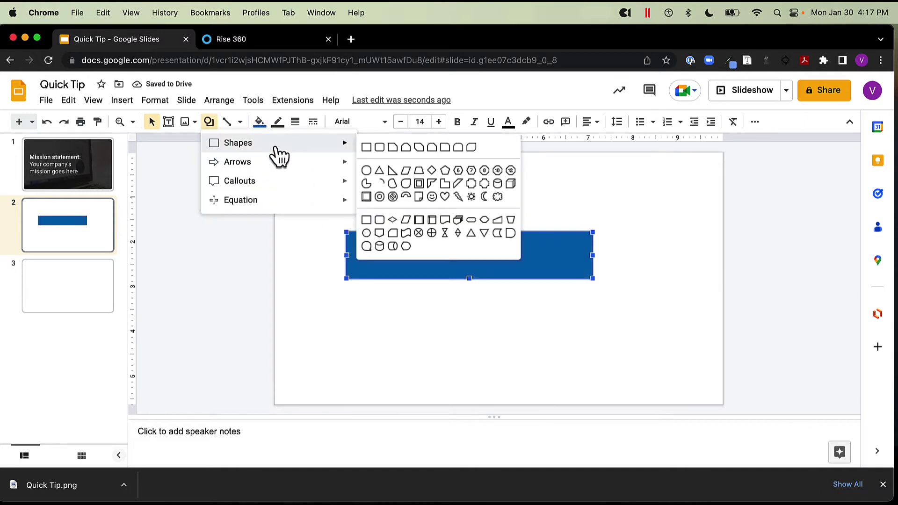
left_click(366, 170)
left_click_drag(368, 216, 441, 298)
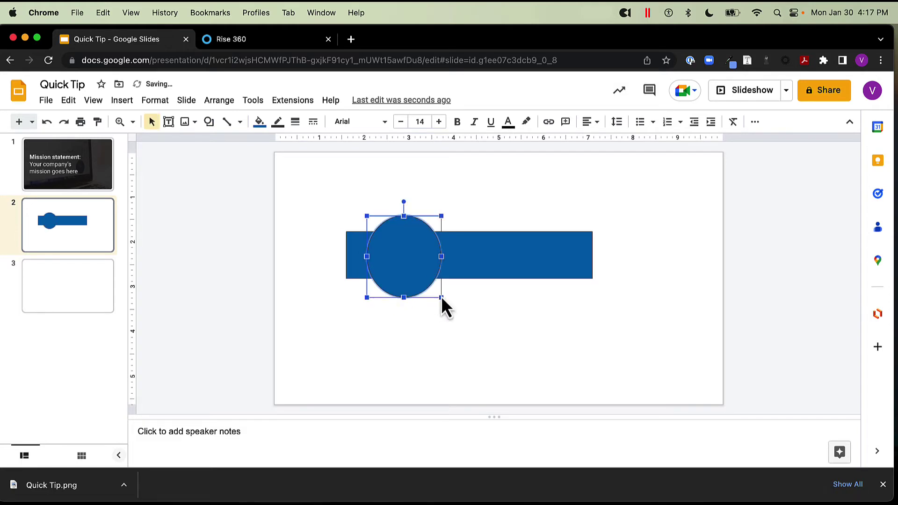
left_click(259, 122)
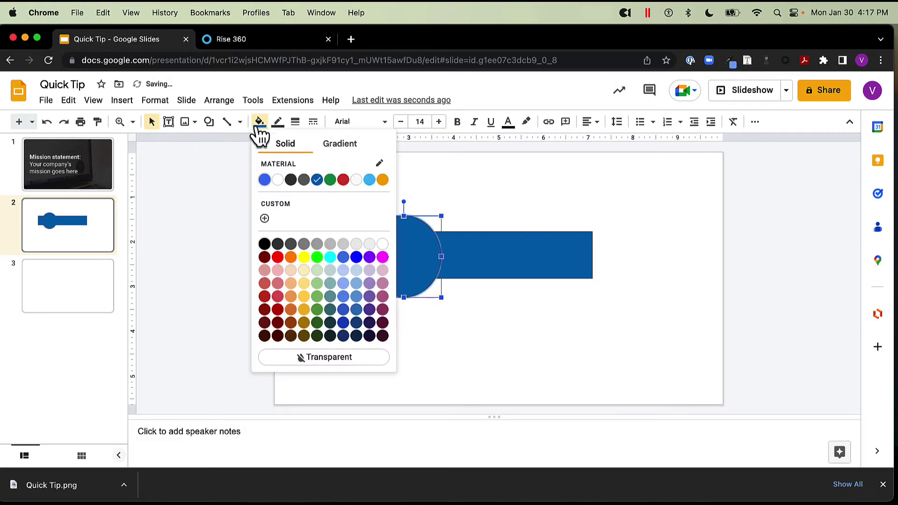
left_click(304, 180)
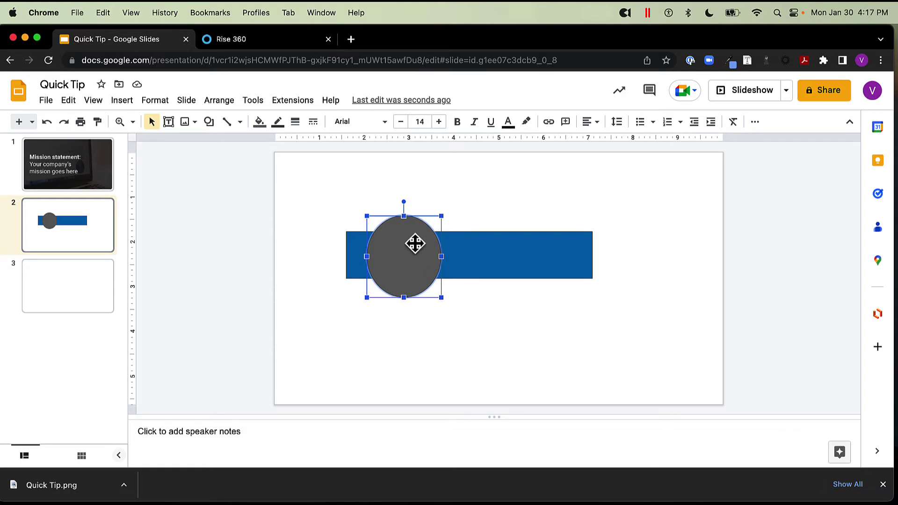
left_click(333, 218)
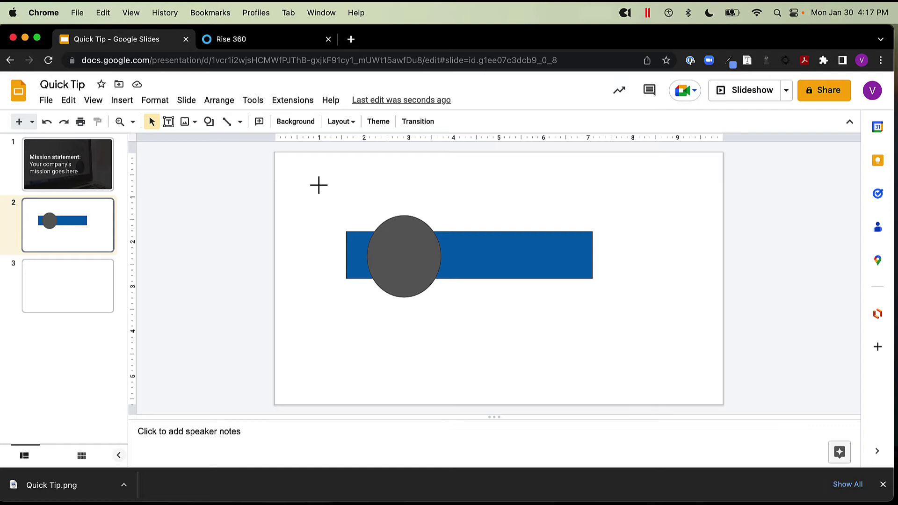
- Select the blue bar and grey oval together and group them into one object
left_click_drag(317, 182, 664, 330)
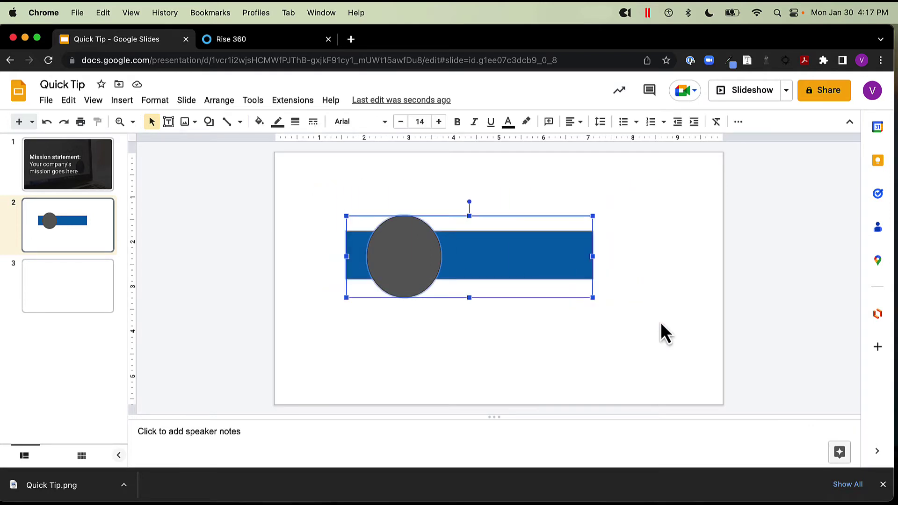
right_click(523, 243)
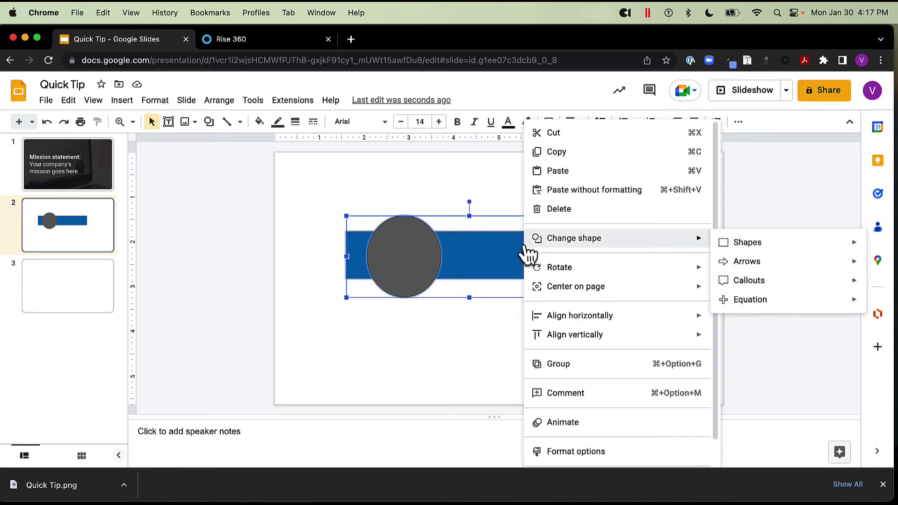
left_click(566, 364)
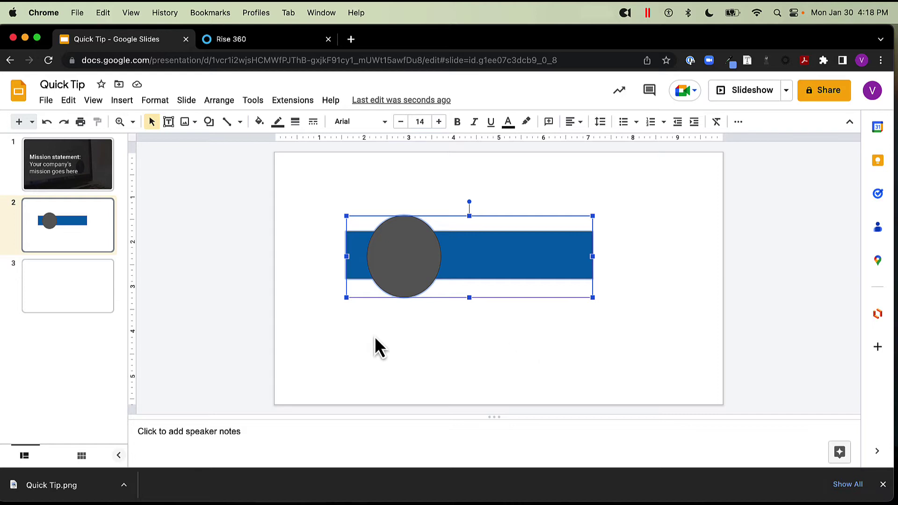
right_click(472, 251)
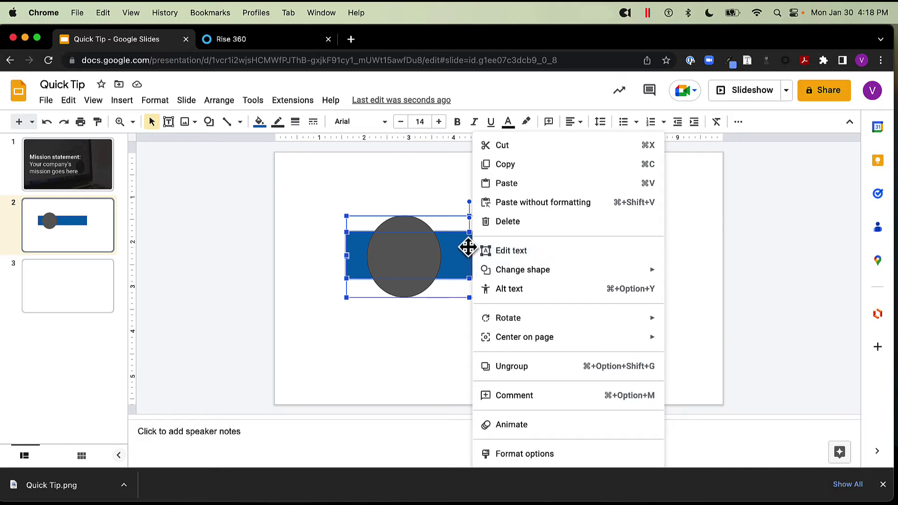
left_click(295, 267)
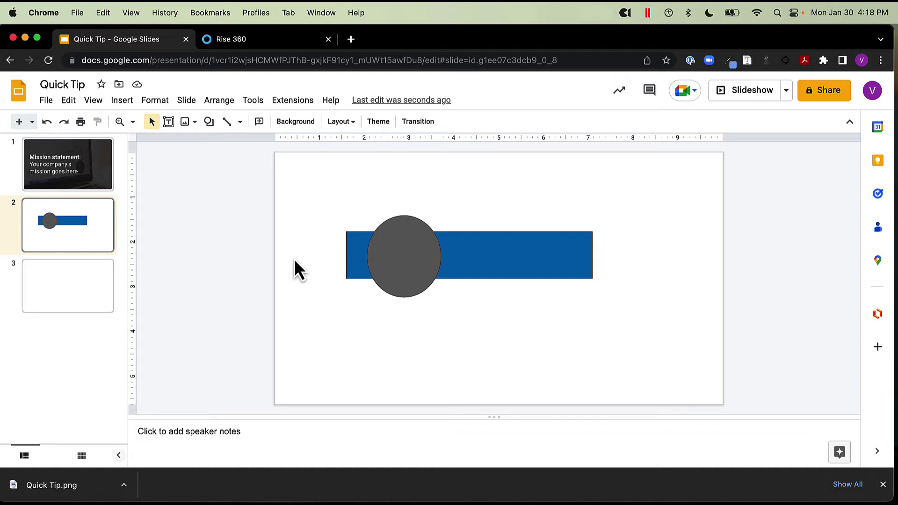
- Set slide 2's background color to Transparent
left_click(295, 123)
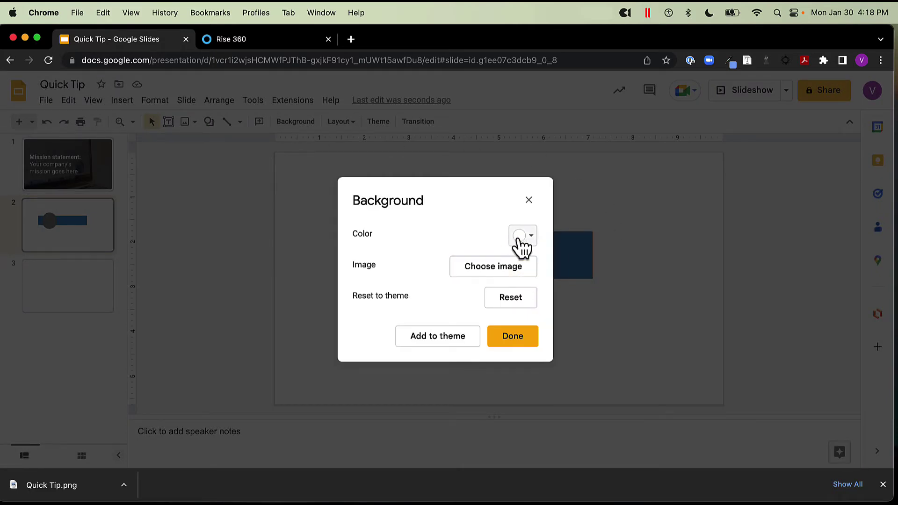
left_click(520, 238)
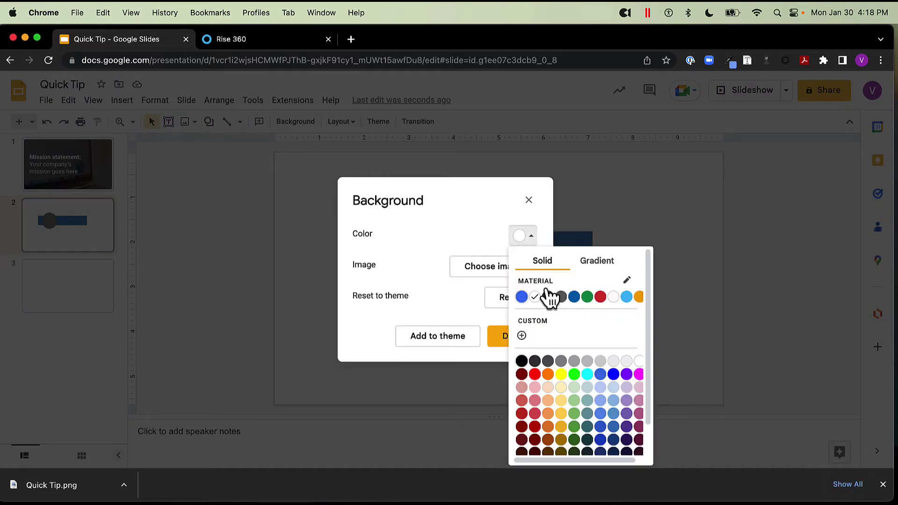
scroll(561, 364, "down", 2)
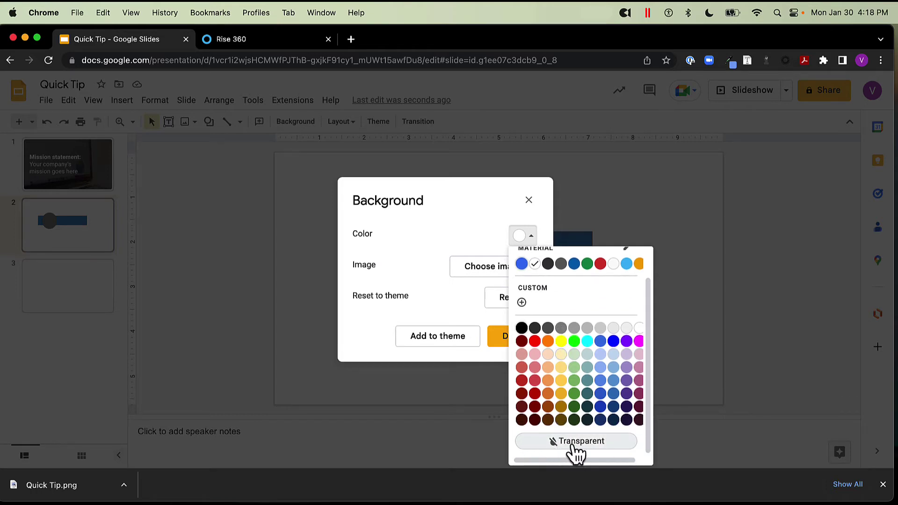
left_click(598, 443)
left_click(514, 342)
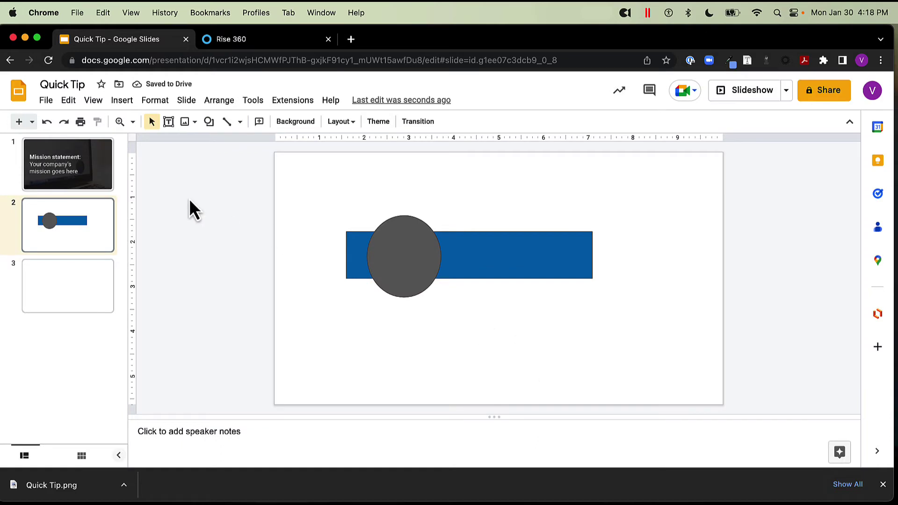
- Download slide 2 as a PNG image and open it in Preview
left_click(44, 103)
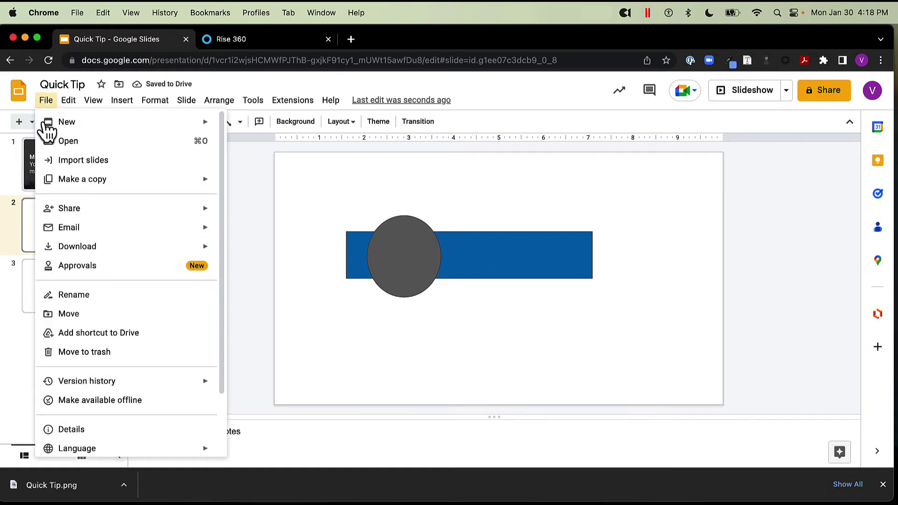
mouse_move(76, 248)
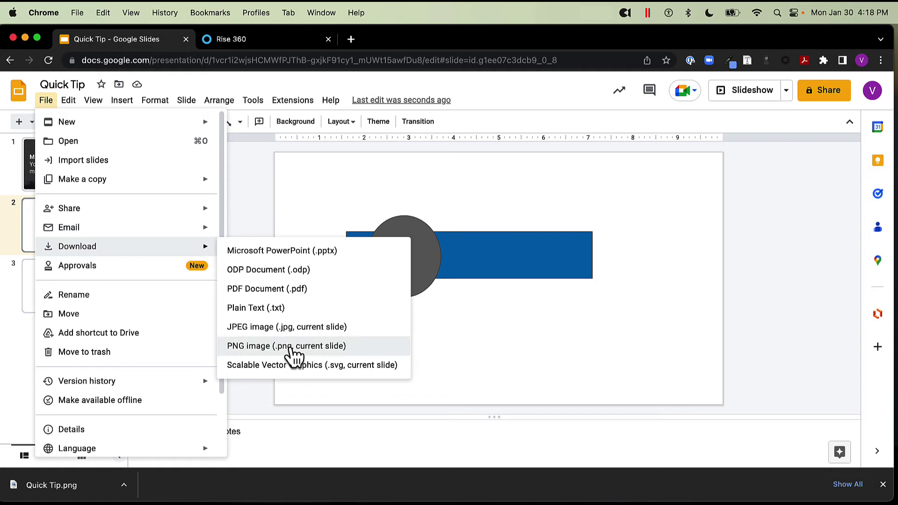
left_click(292, 346)
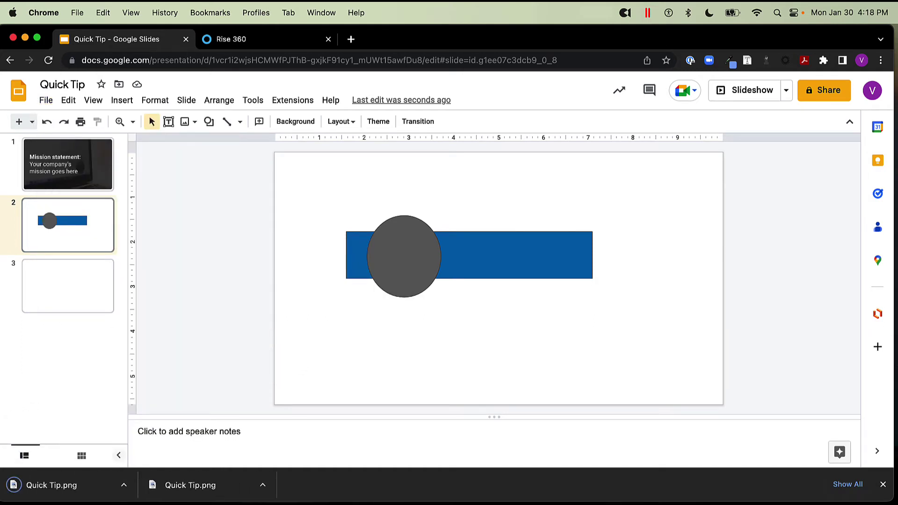
left_click(68, 486)
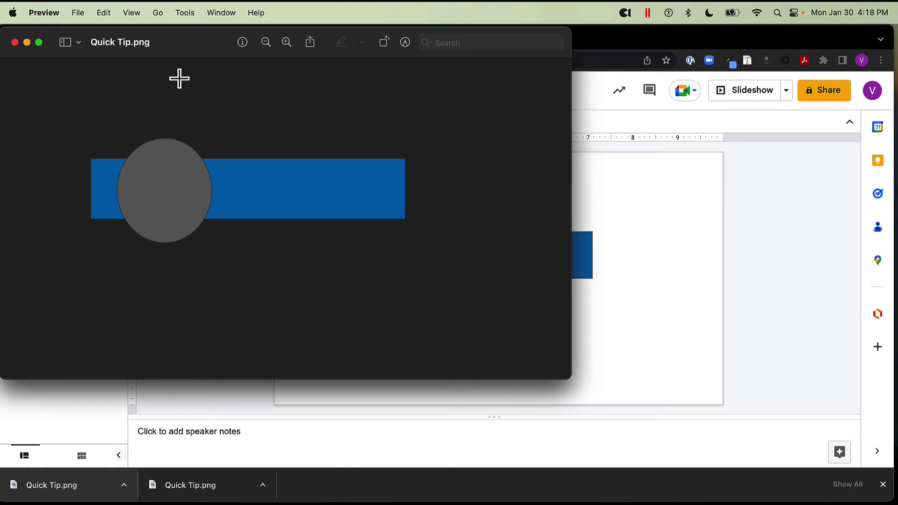
- Reposition the PNG in Preview, then minimize it and return to Google Slides
left_click_drag(183, 46, 292, 96)
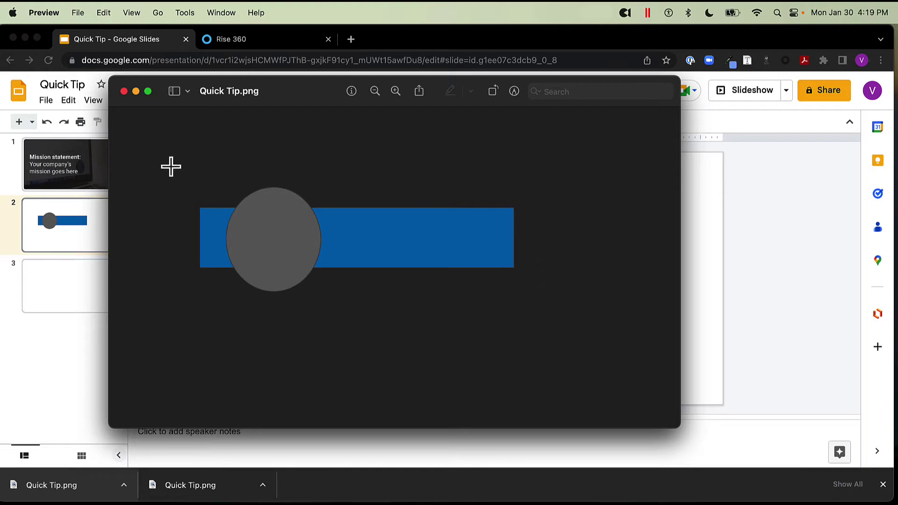
left_click(136, 91)
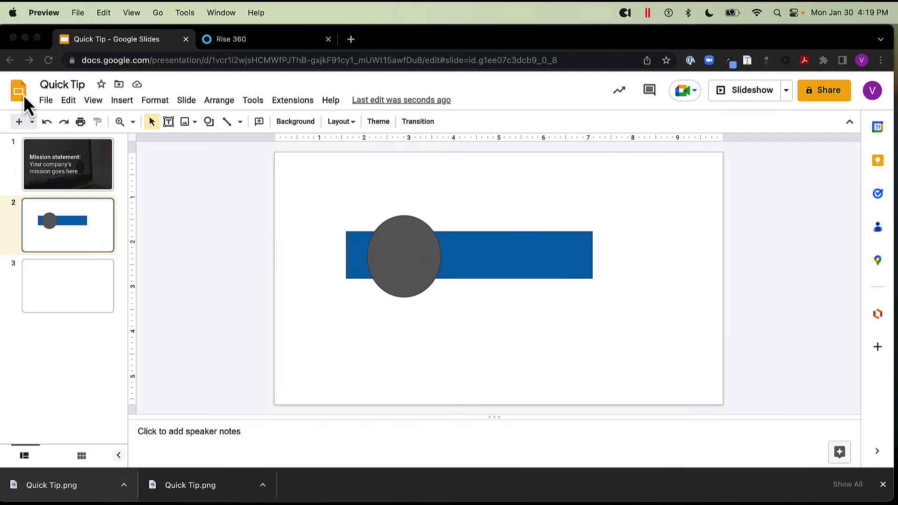
left_click(48, 101)
- Download slide 2 as the JPEG image Quick Tip.jpg and open it
left_click(48, 101)
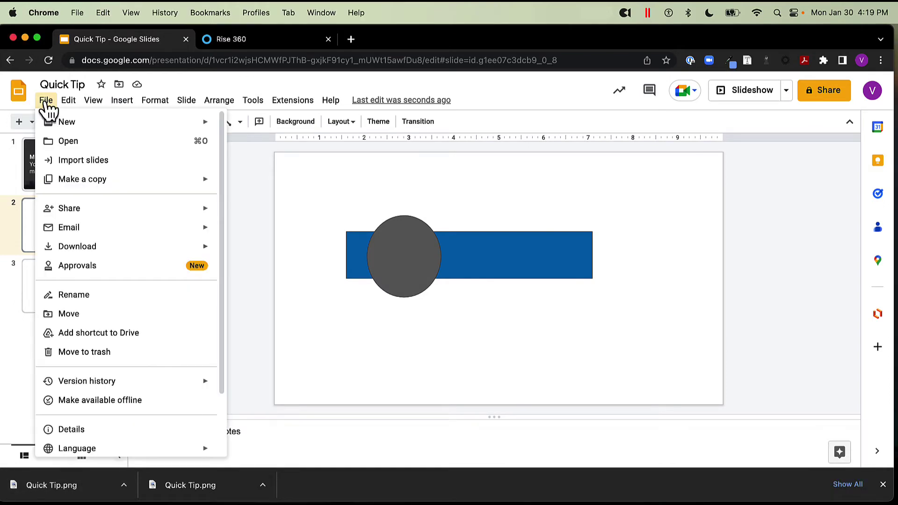
mouse_move(85, 252)
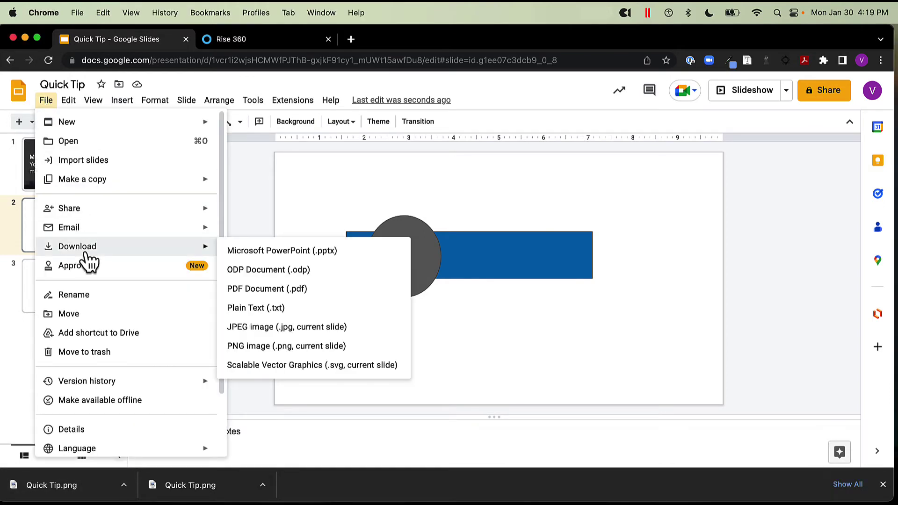
left_click(299, 329)
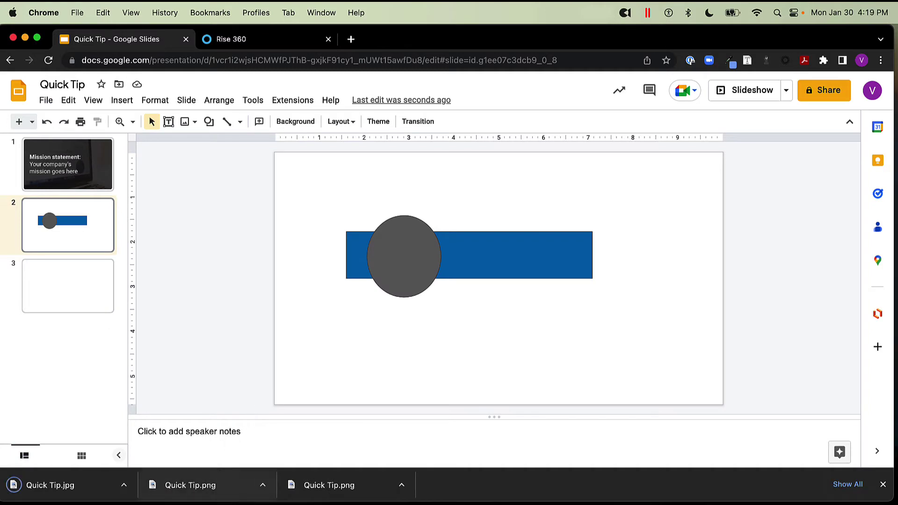
left_click(76, 493)
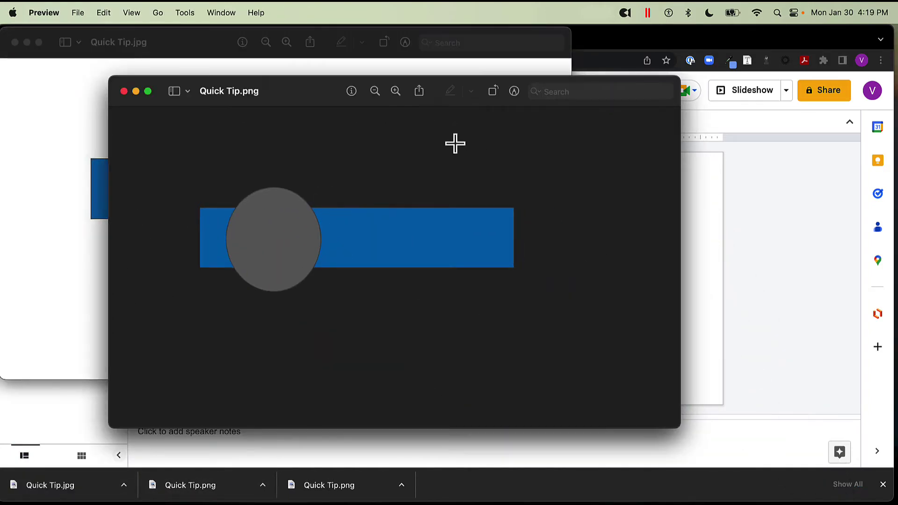
- Compare the white-background JPG and transparent PNG side by side, then minimize Preview
left_click_drag(294, 94, 511, 40)
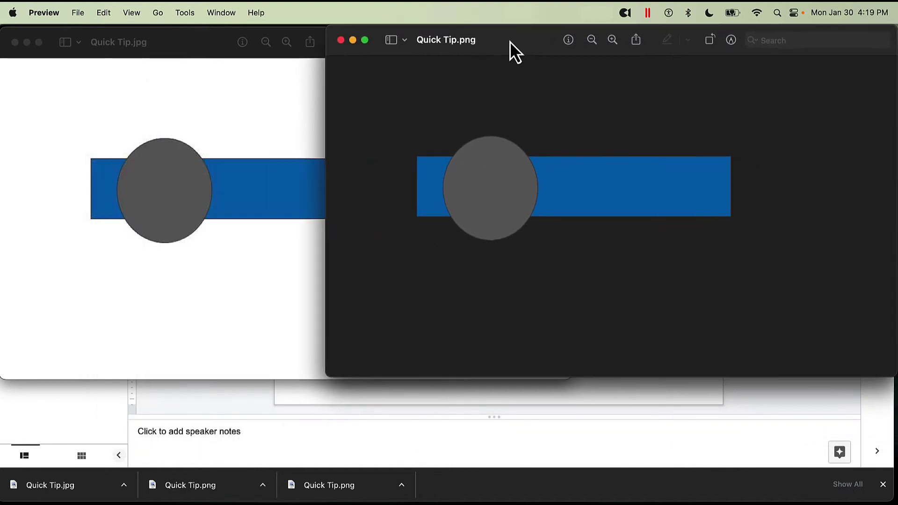
left_click(206, 271)
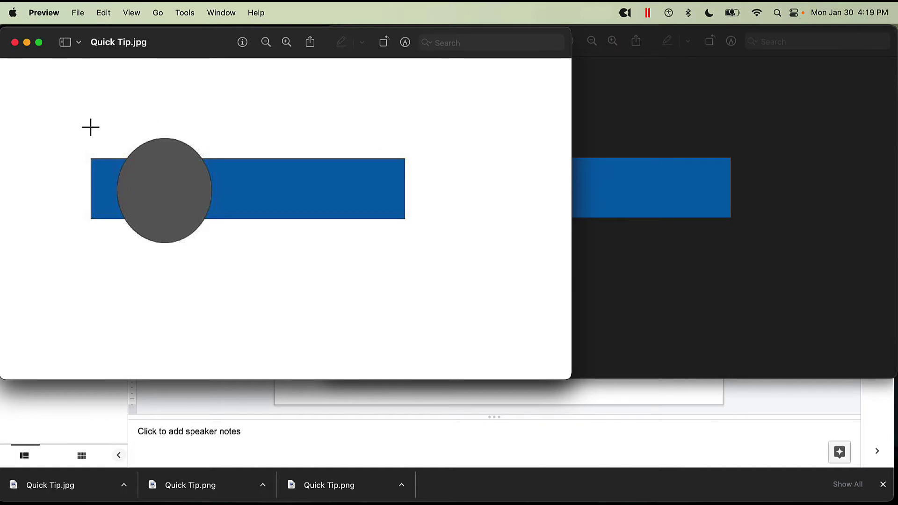
left_click(579, 275)
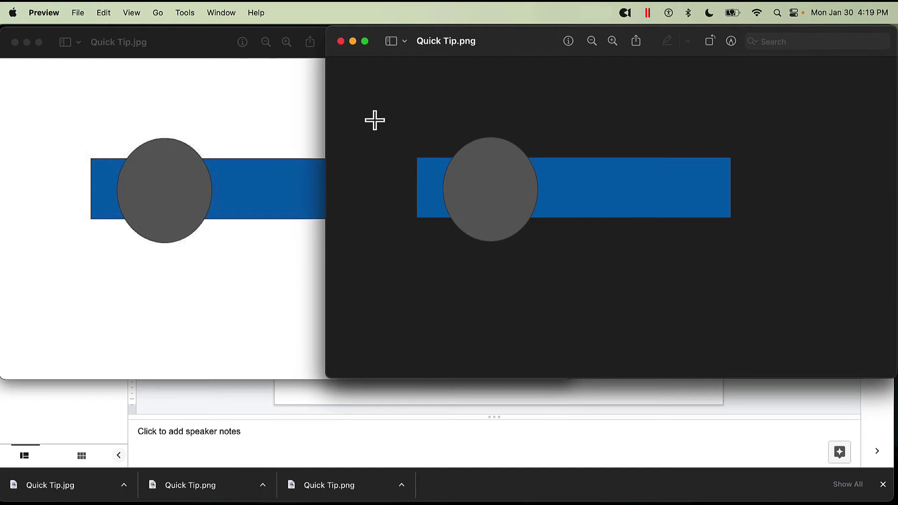
left_click(256, 104)
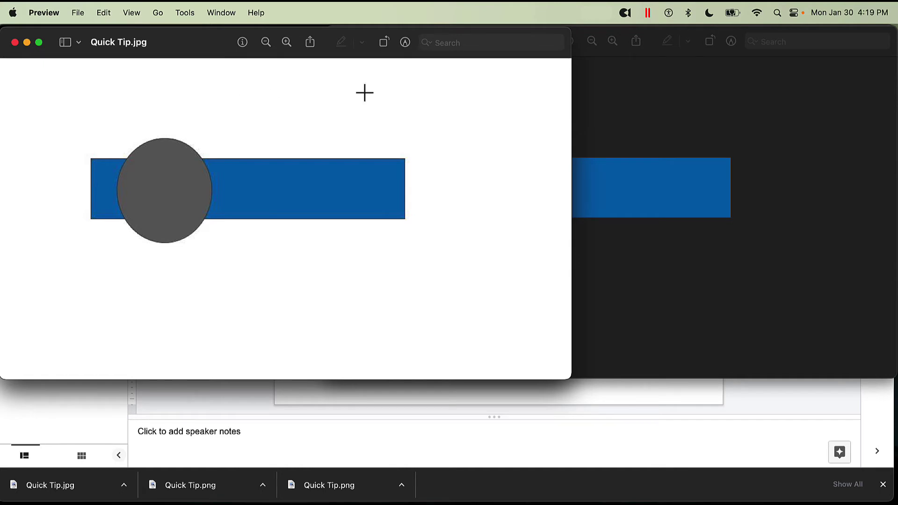
left_click(684, 119)
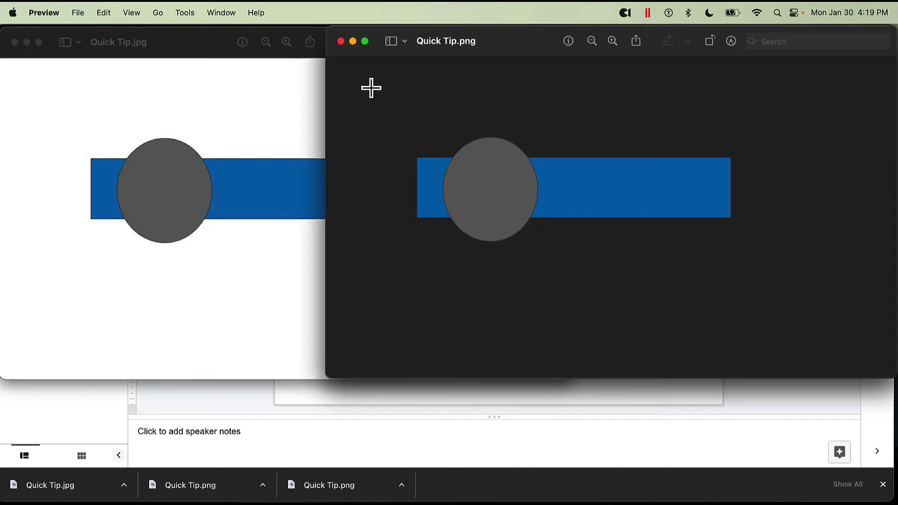
left_click(27, 41)
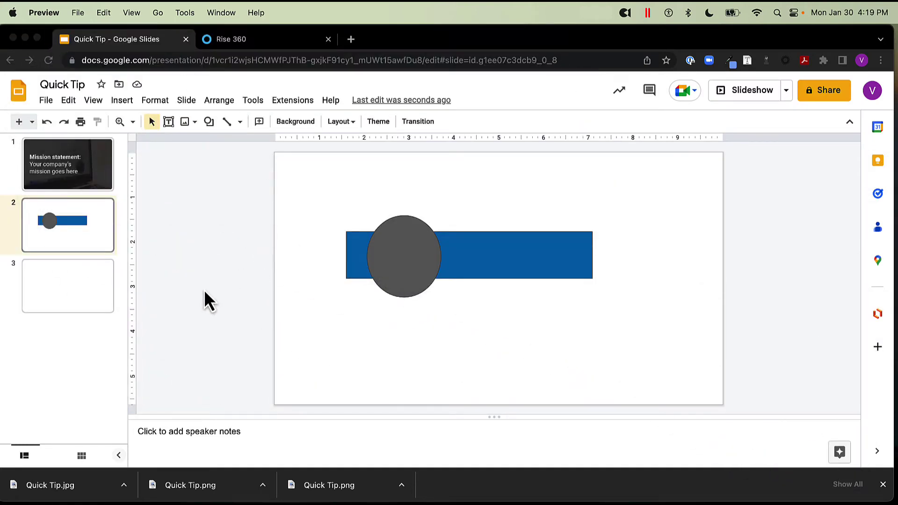
- On slide 3, search the web for 'character' images and preview the red-shirted cartoon character
left_click(74, 288)
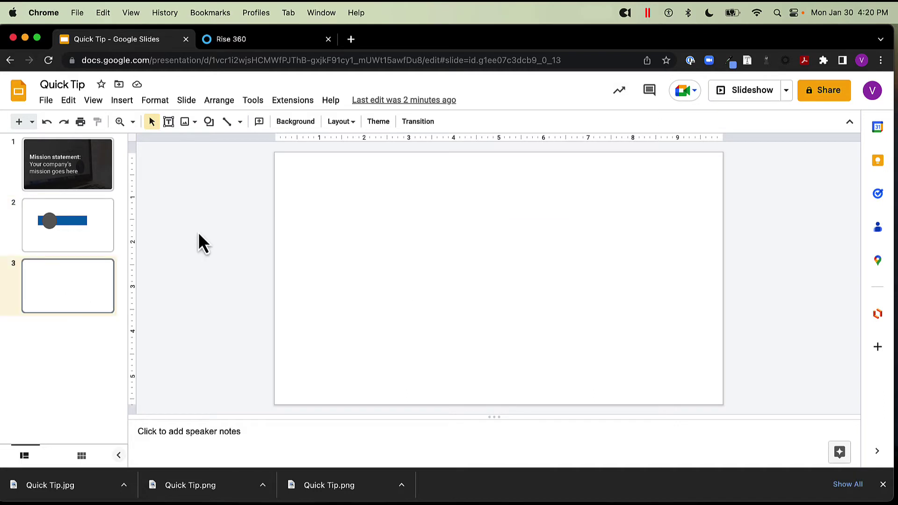
left_click(121, 100)
mouse_move(193, 125)
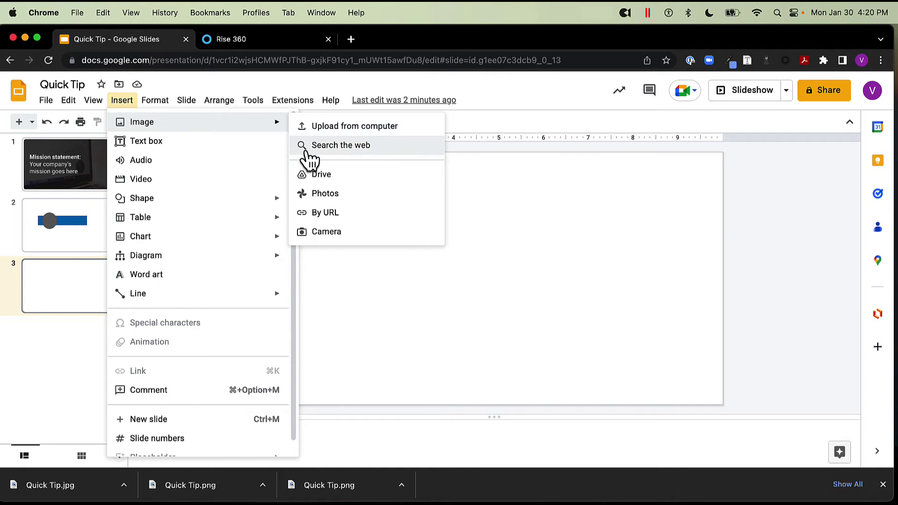
left_click(338, 148)
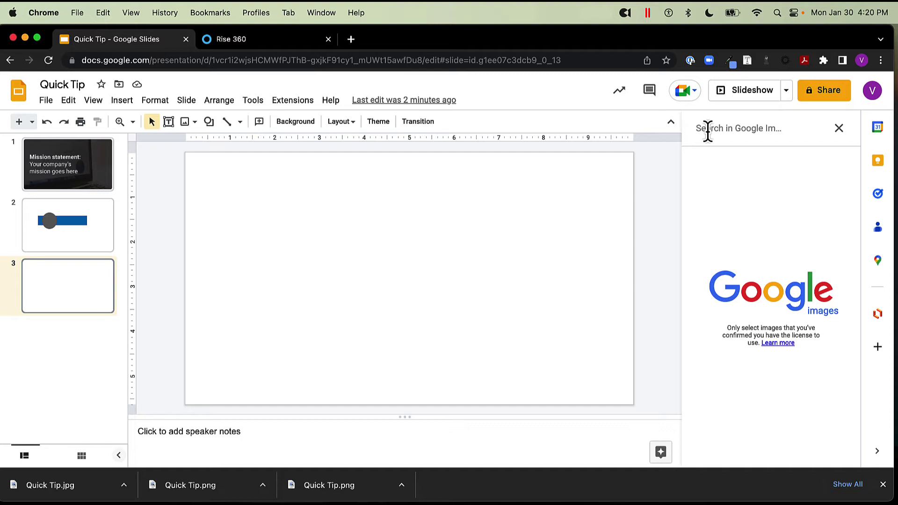
type("c")
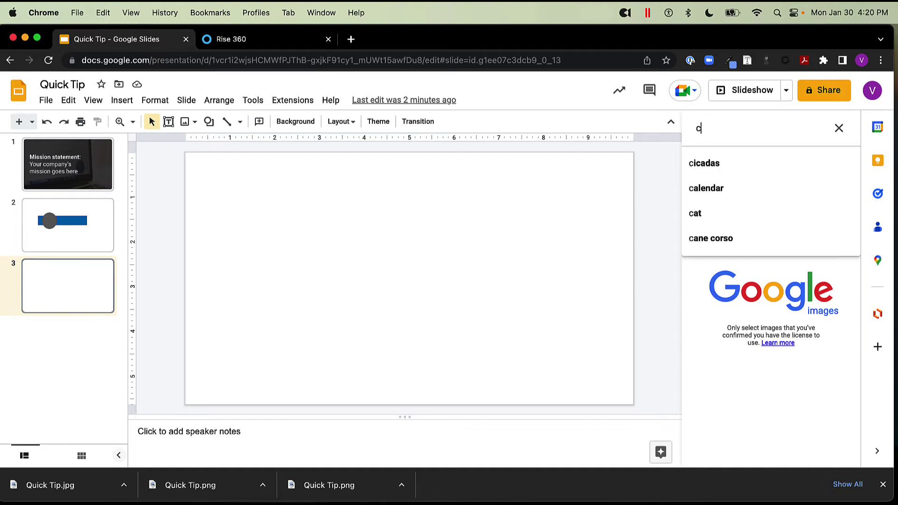
type("haracter")
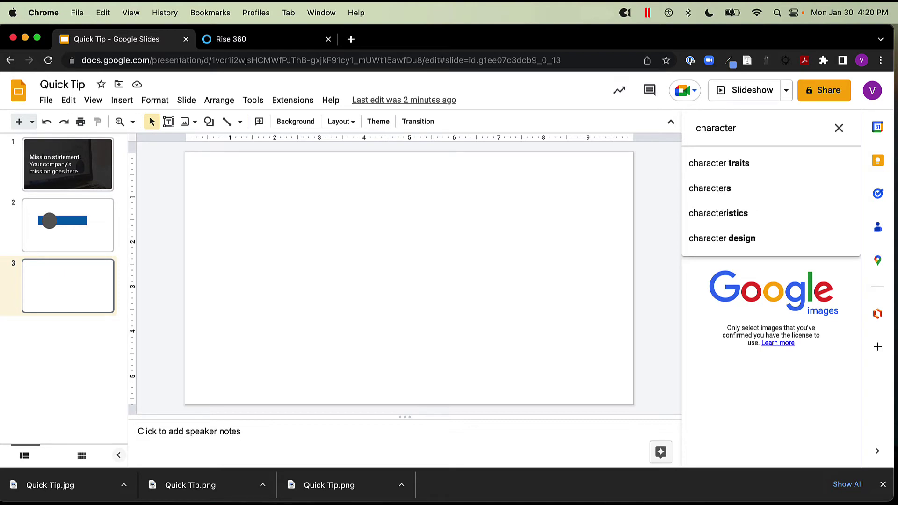
key("Return")
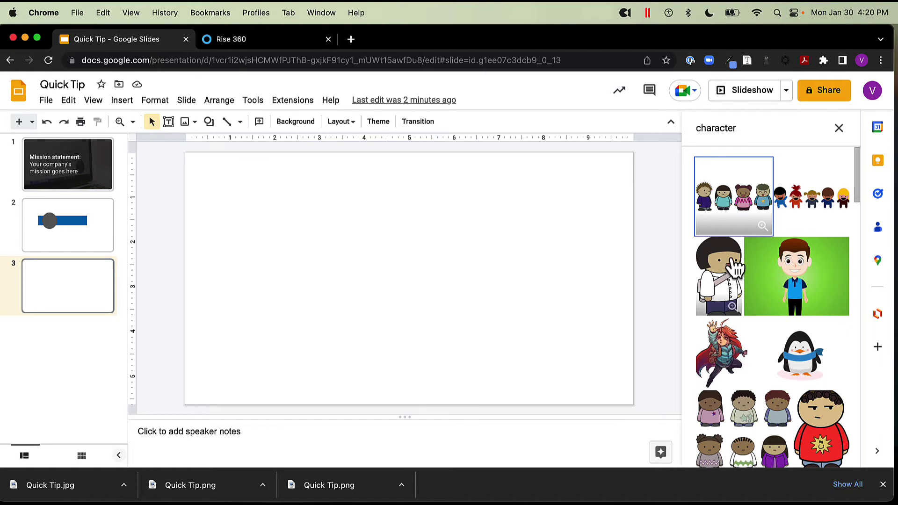
scroll(735, 267, "down", 1)
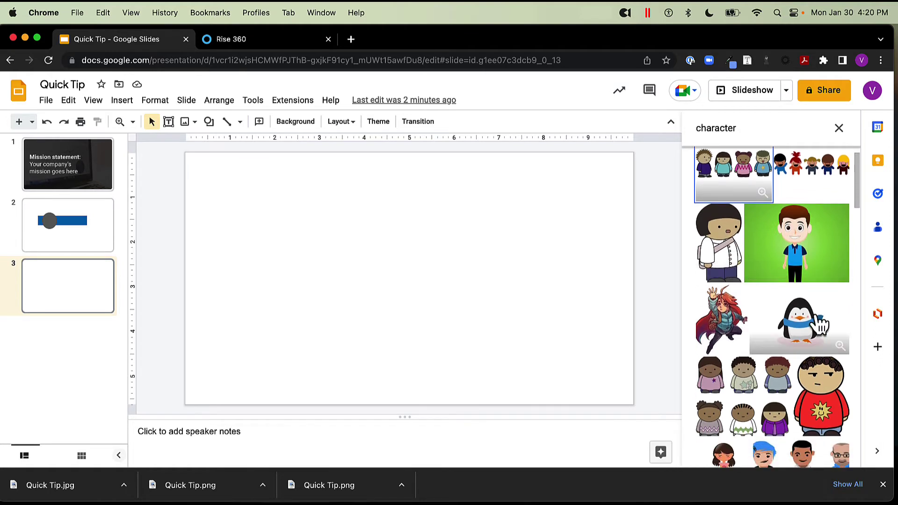
left_click(842, 435)
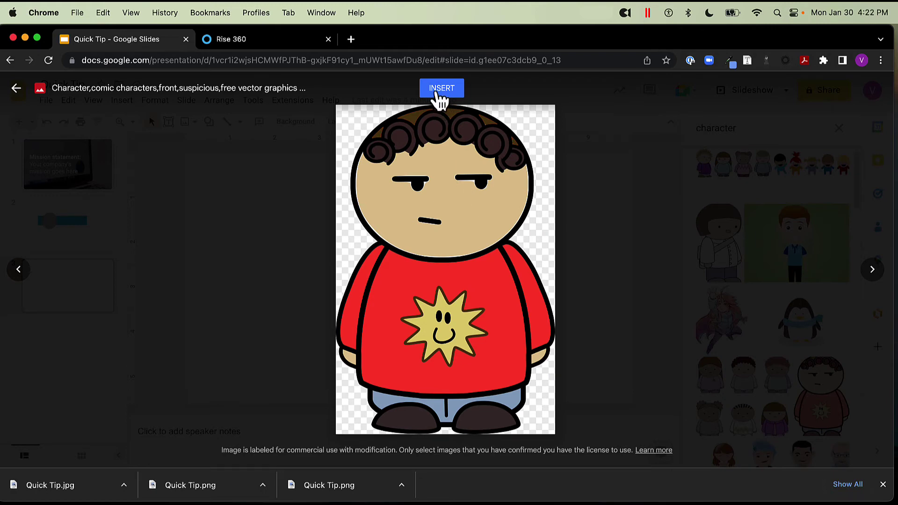
- Insert the red-shirted character on slide 3, shrink it, and shift it slightly right
left_click(436, 91)
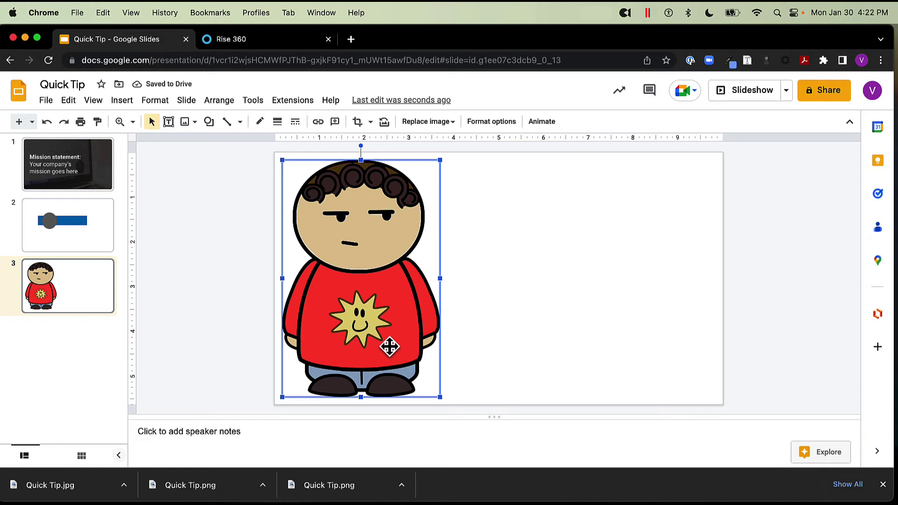
left_click_drag(440, 161, 400, 207)
left_click_drag(346, 291, 392, 276)
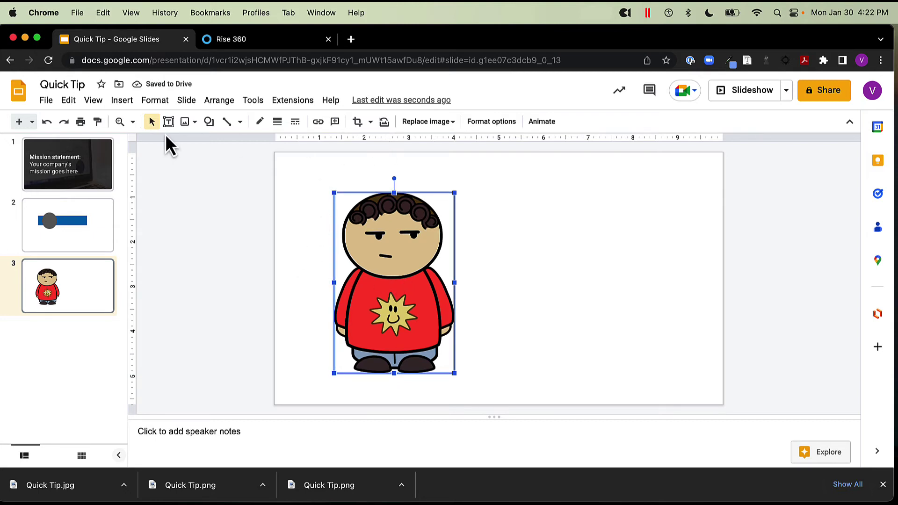
left_click(209, 123)
- Draw a rounded rectangle across the character's legs and send it behind the character
mouse_move(355, 150)
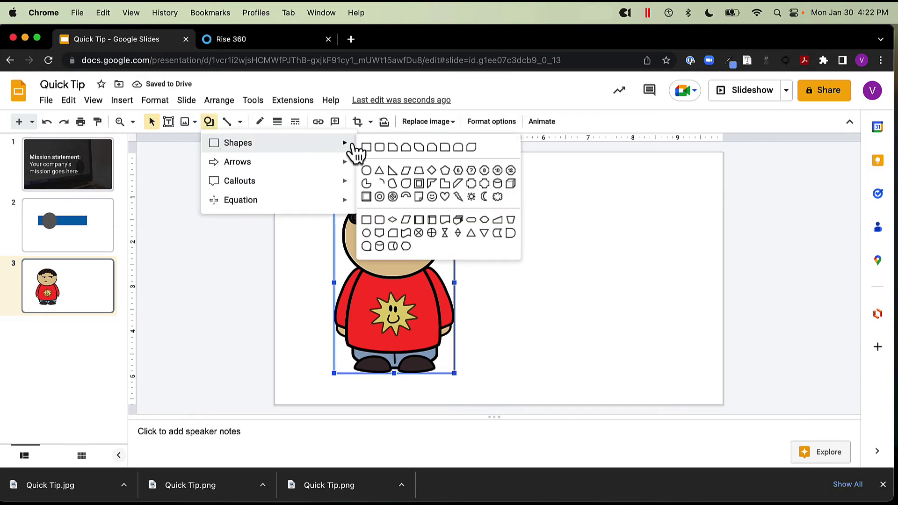
left_click(379, 220)
left_click_drag(290, 338, 508, 390)
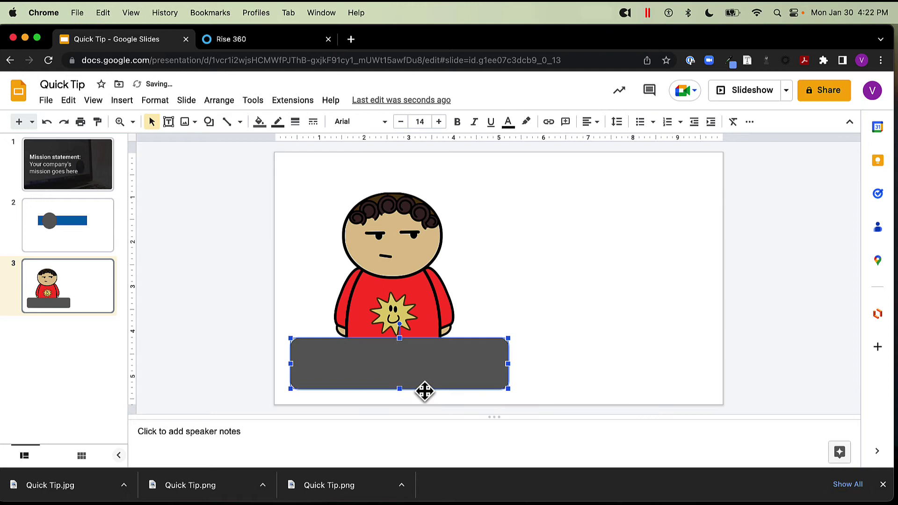
right_click(444, 371)
mouse_move(502, 312)
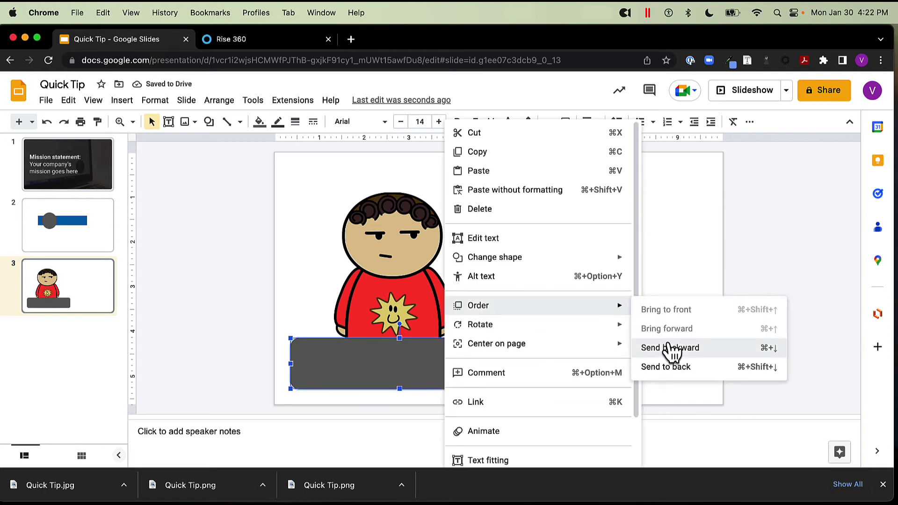
left_click(666, 367)
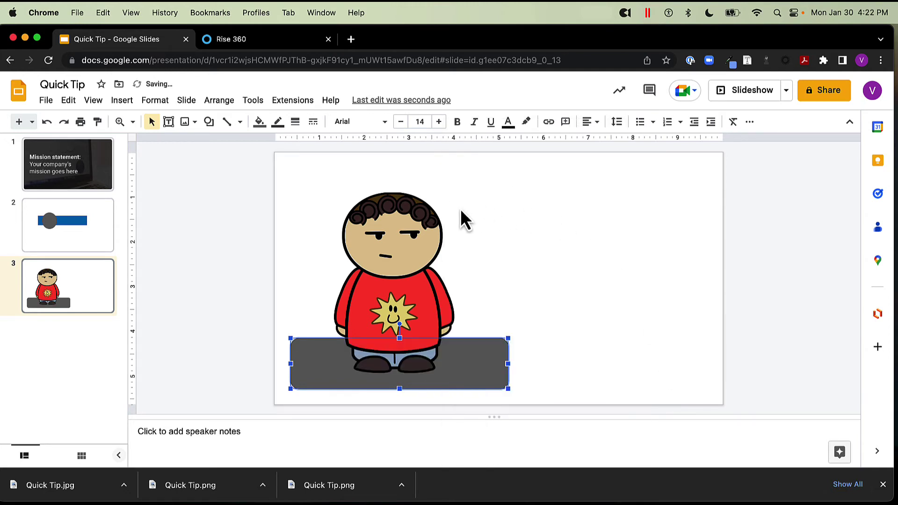
- Fill the floor rectangle dark brown
left_click(259, 123)
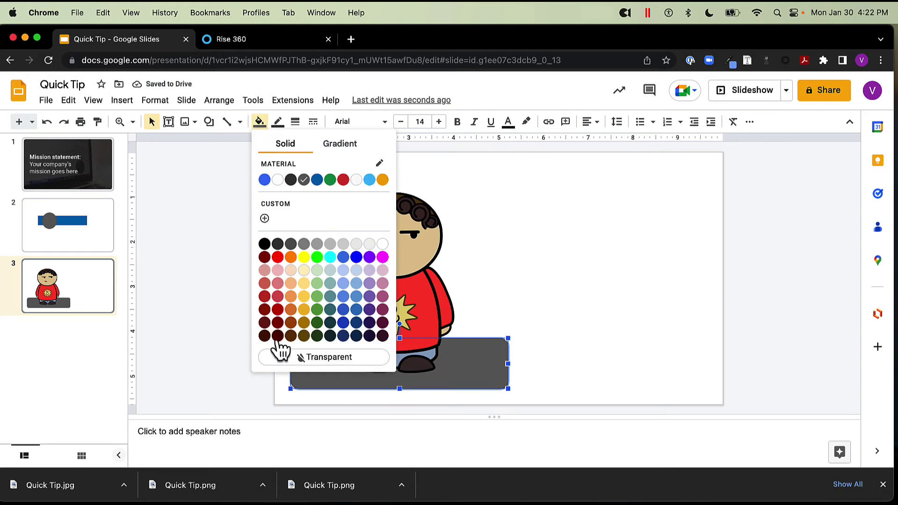
left_click(291, 336)
left_click(308, 295)
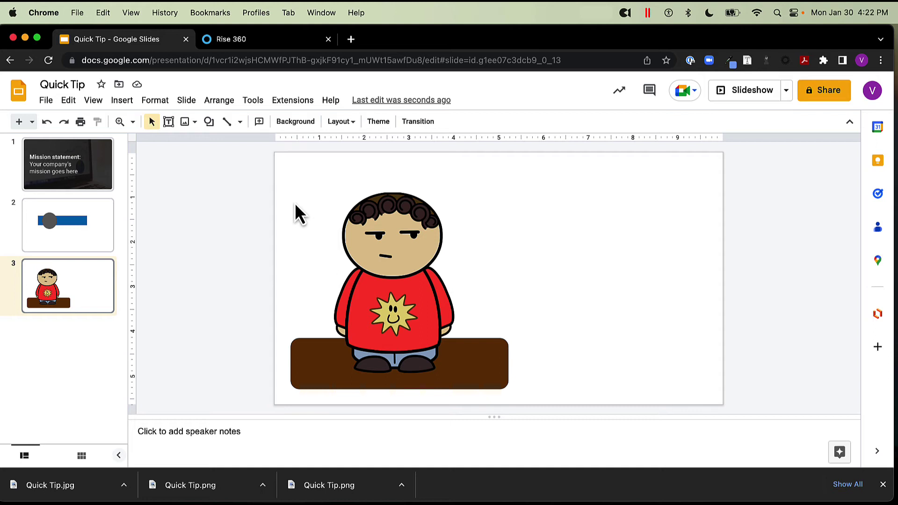
left_click(294, 122)
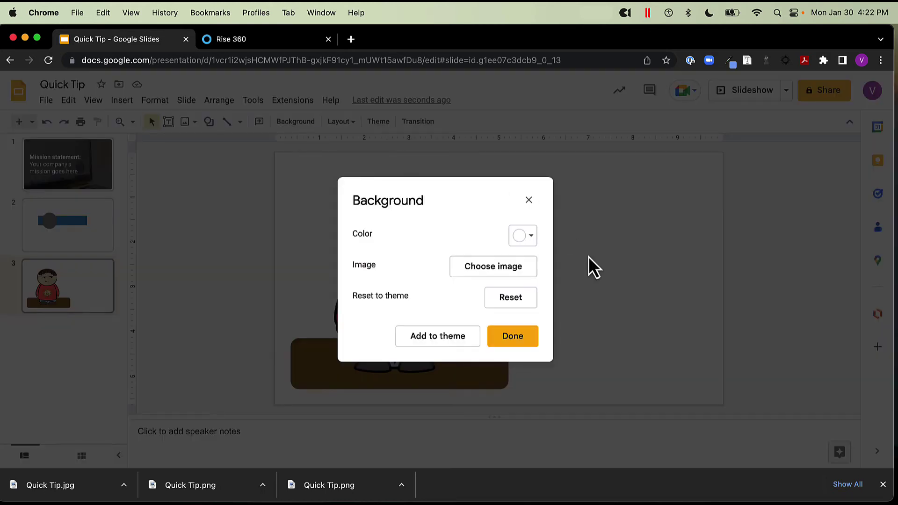
- Review the slide background colour choices and keep the background white
left_click(522, 236)
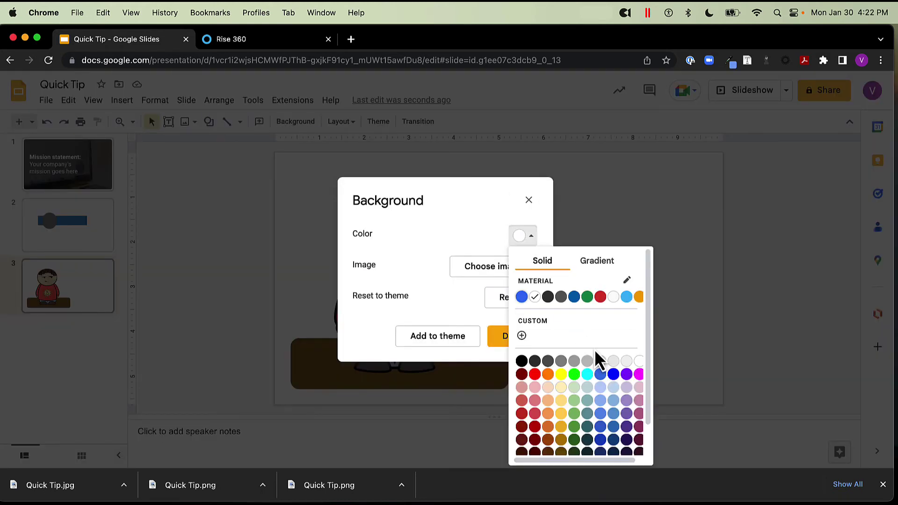
scroll(596, 351, "down", 2)
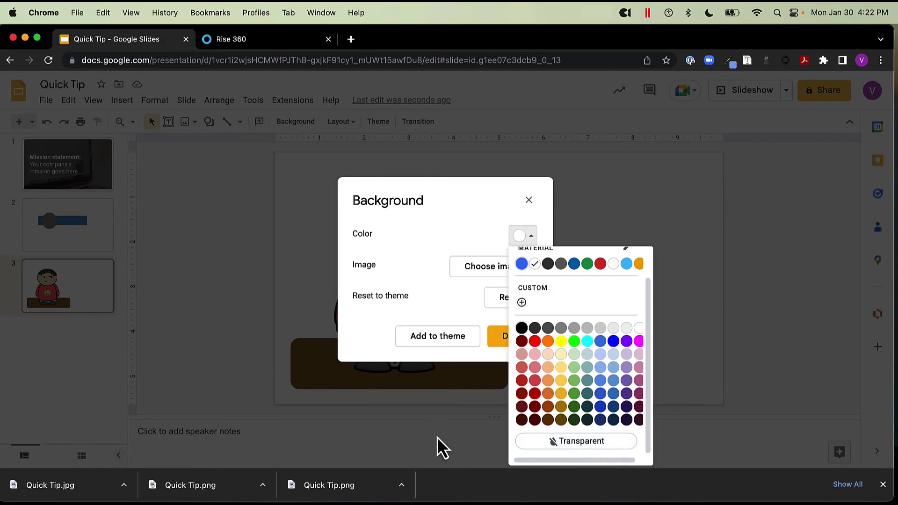
left_click(302, 251)
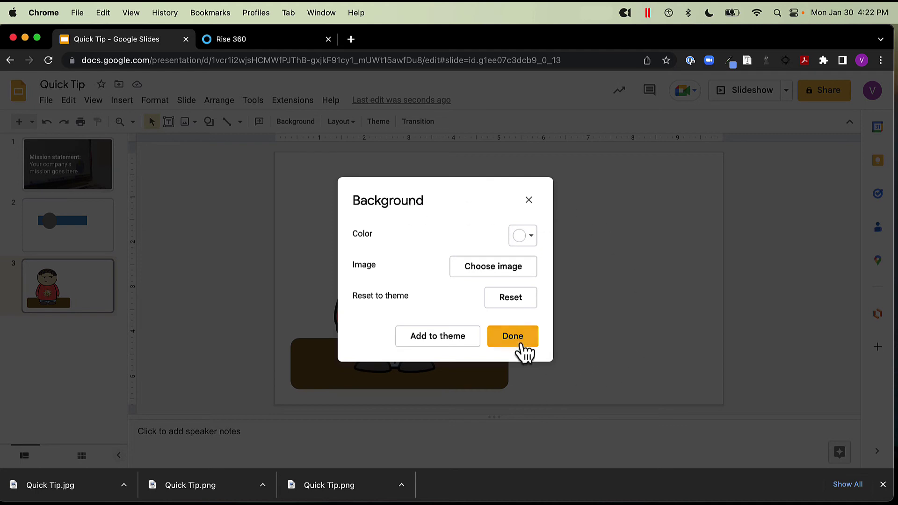
left_click(523, 236)
left_click(523, 237)
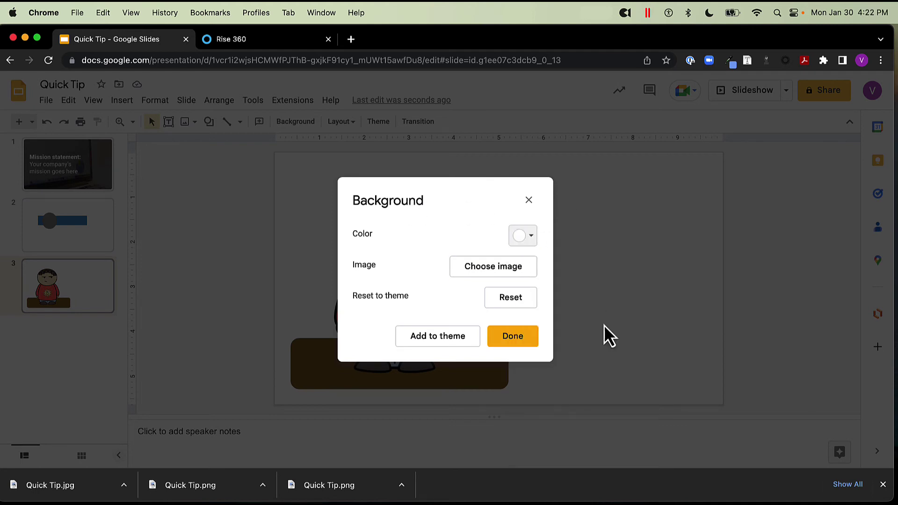
left_click(513, 341)
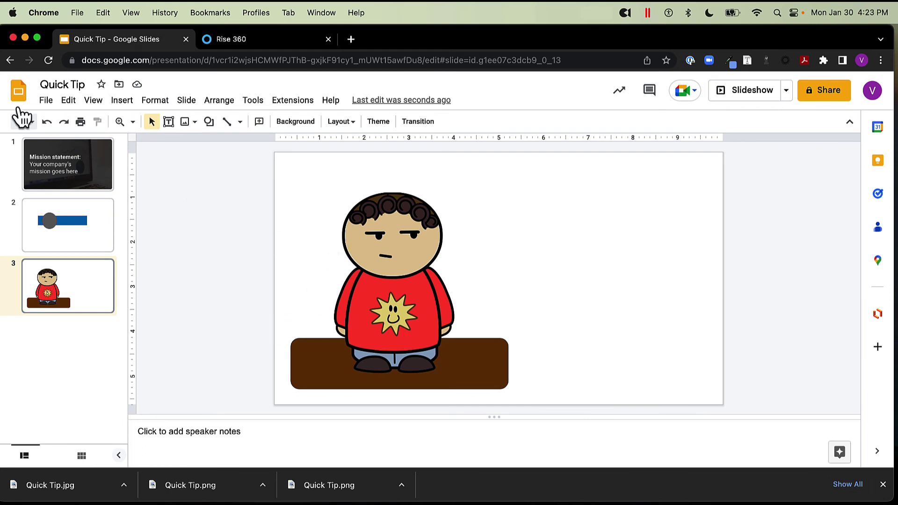
- Download the character slide as Quick Tip.png and open the downloaded image
left_click(45, 100)
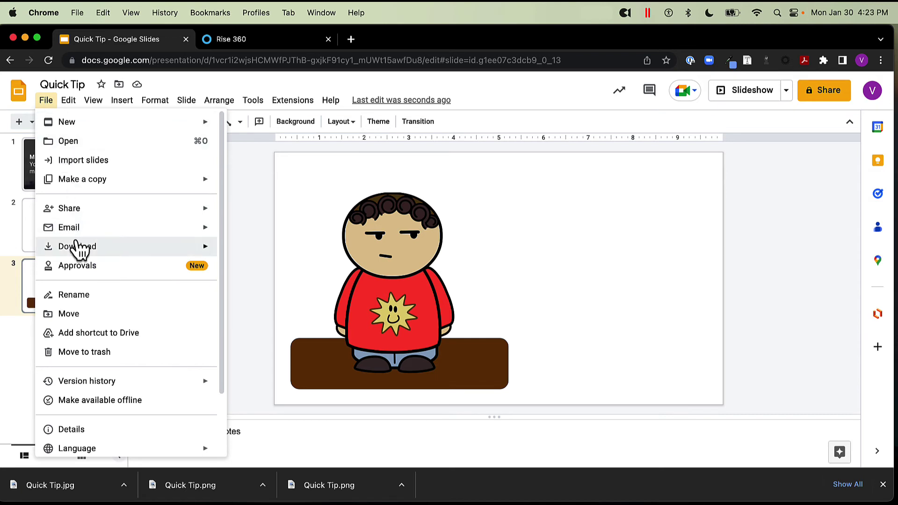
mouse_move(84, 254)
left_click(268, 349)
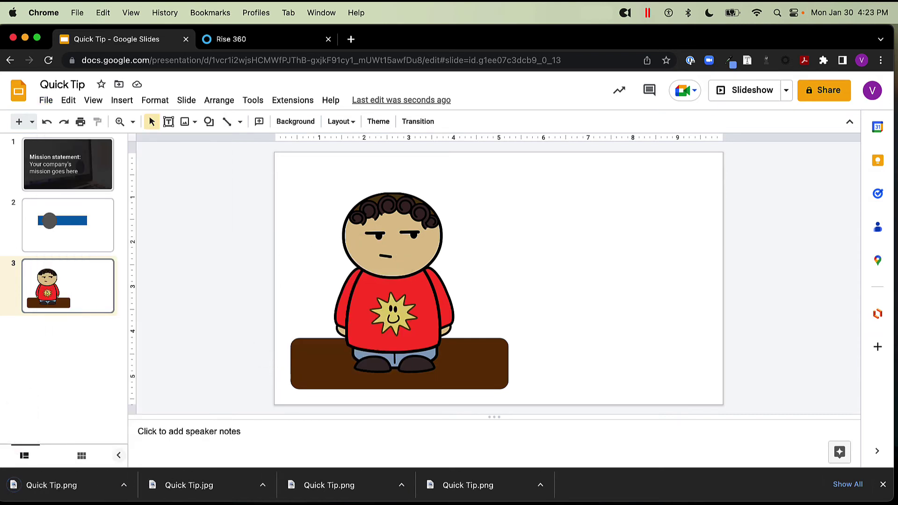
left_click(61, 489)
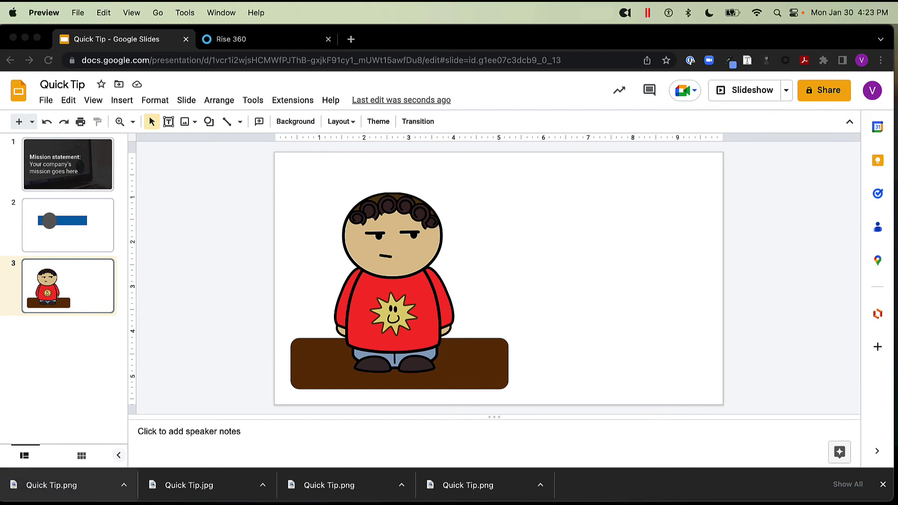
- Show Preview's markup toolbar and draw a tight rectangle around the character and brown floor
left_click_drag(513, 39, 283, 41)
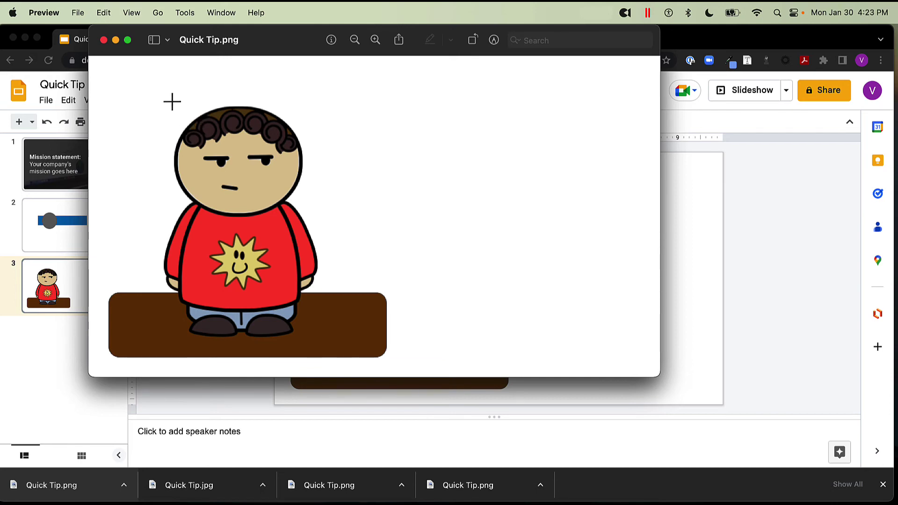
left_click(131, 17)
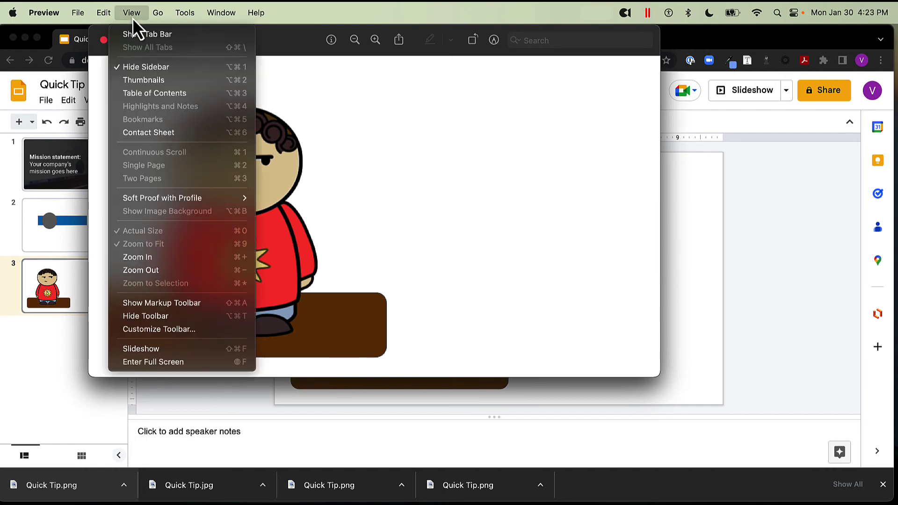
left_click(178, 303)
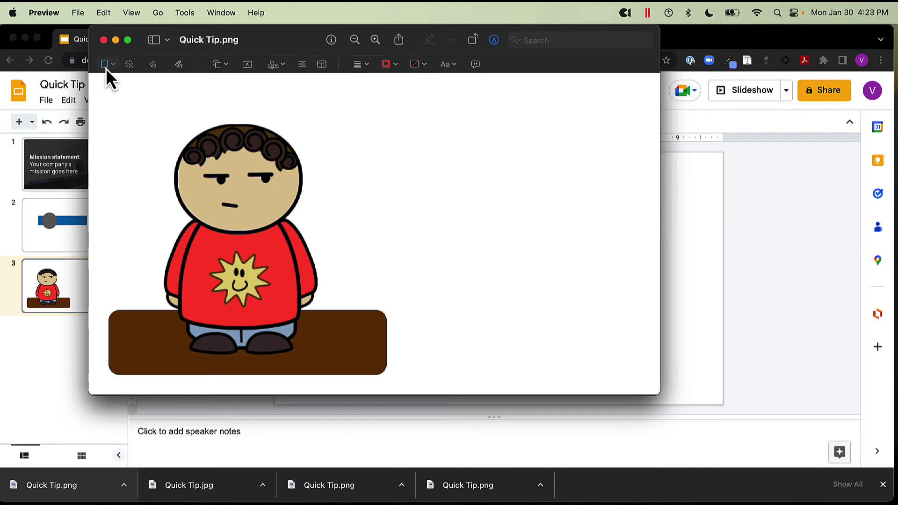
left_click_drag(113, 312, 393, 388)
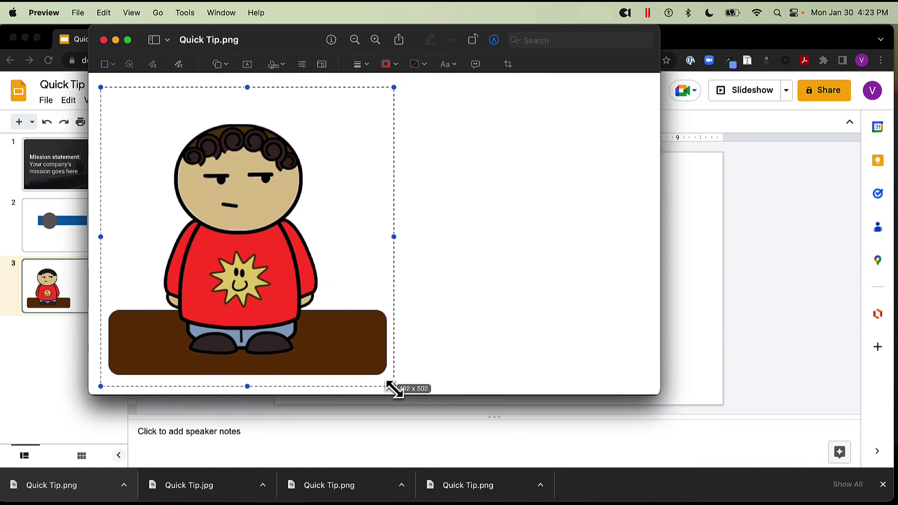
left_click_drag(247, 88, 242, 113)
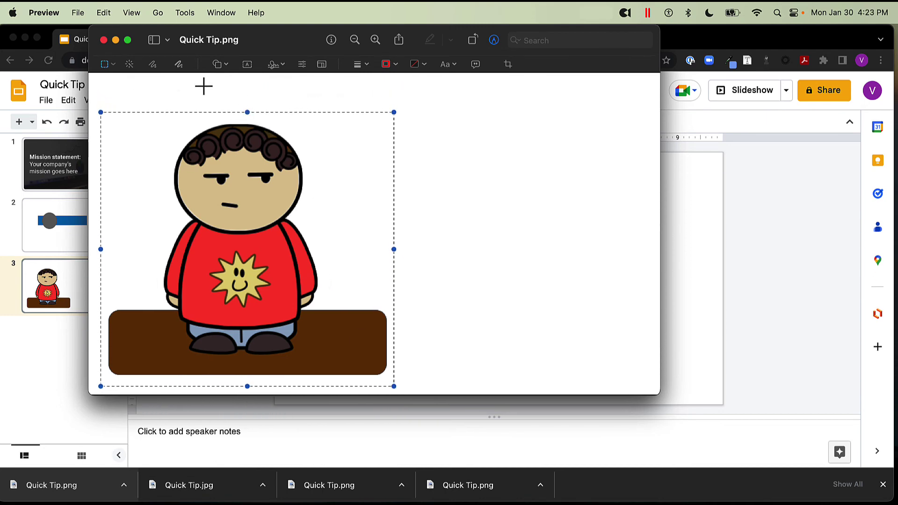
- Crop to the character, undo Remove Background, and select the white background with Instant Alpha
left_click(508, 66)
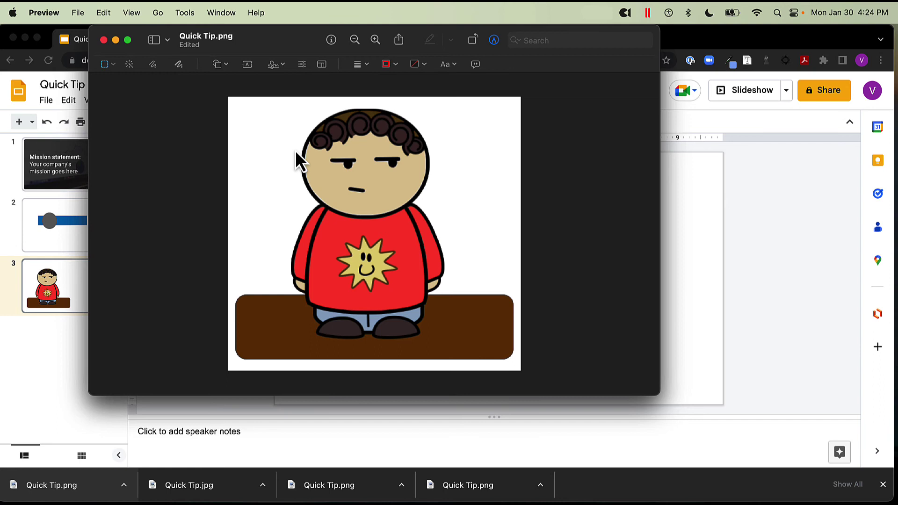
left_click(185, 14)
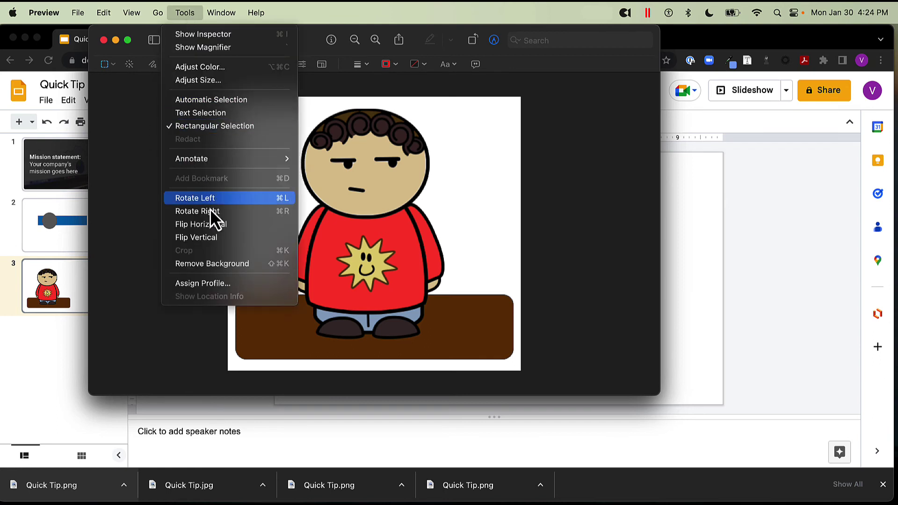
mouse_move(195, 262)
left_click(239, 265)
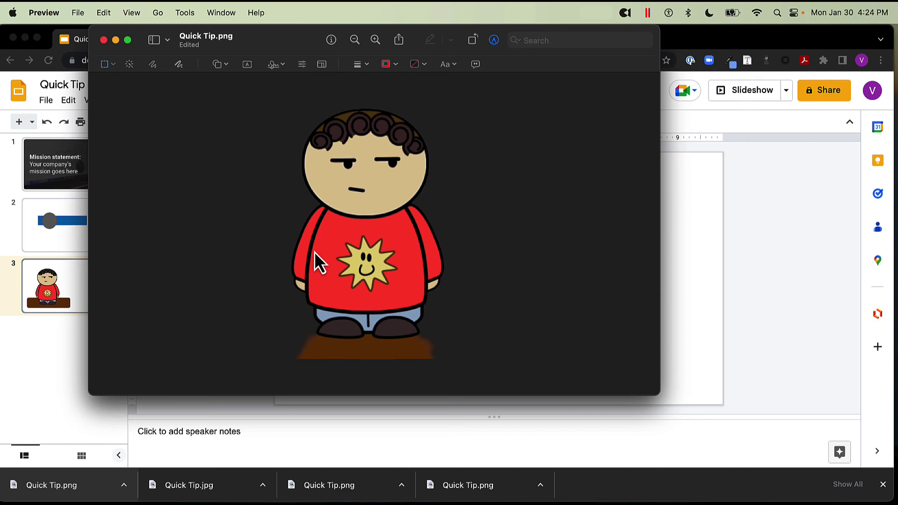
key("super+z")
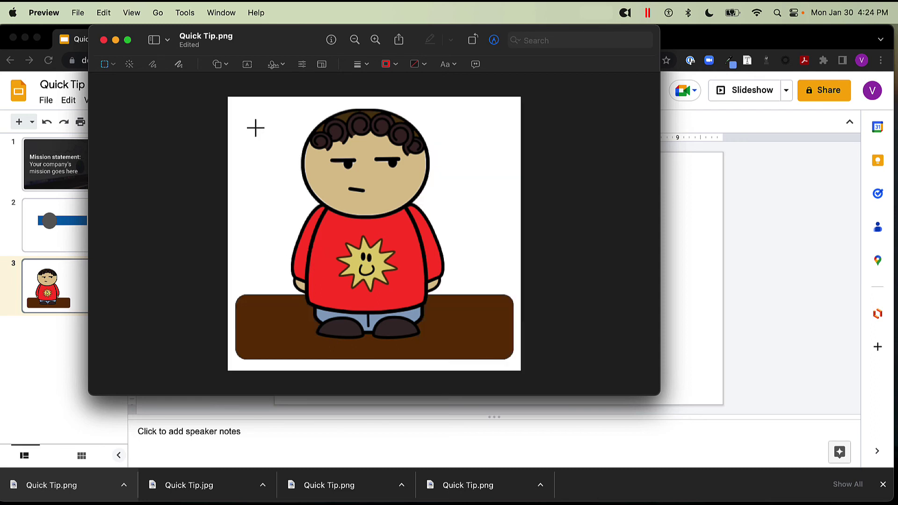
left_click(130, 67)
left_click_drag(261, 139, 261, 152)
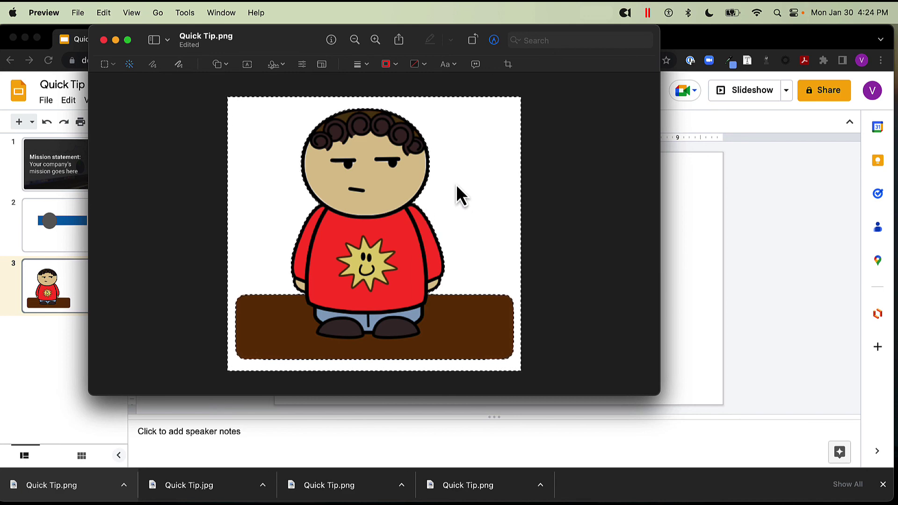
- Delete the selected white background, save Quick Tip.png, and return to Chrome
key("Delete")
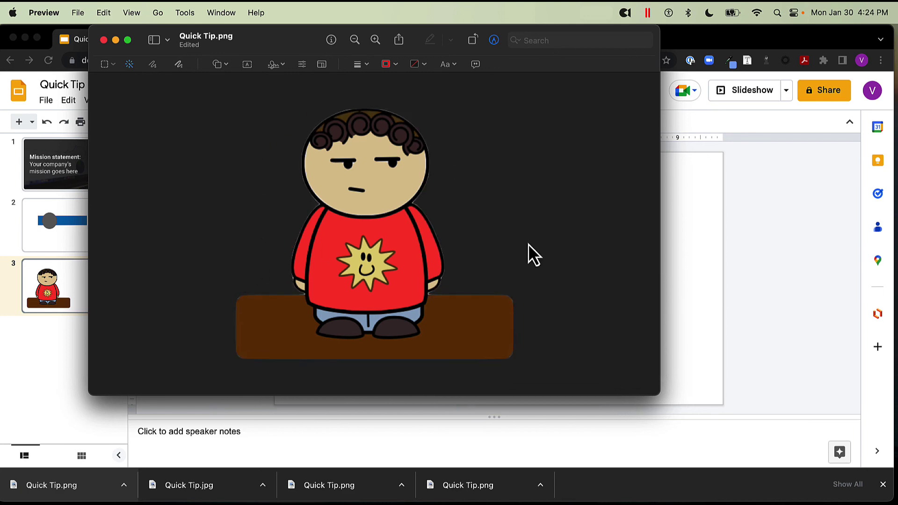
left_click(76, 13)
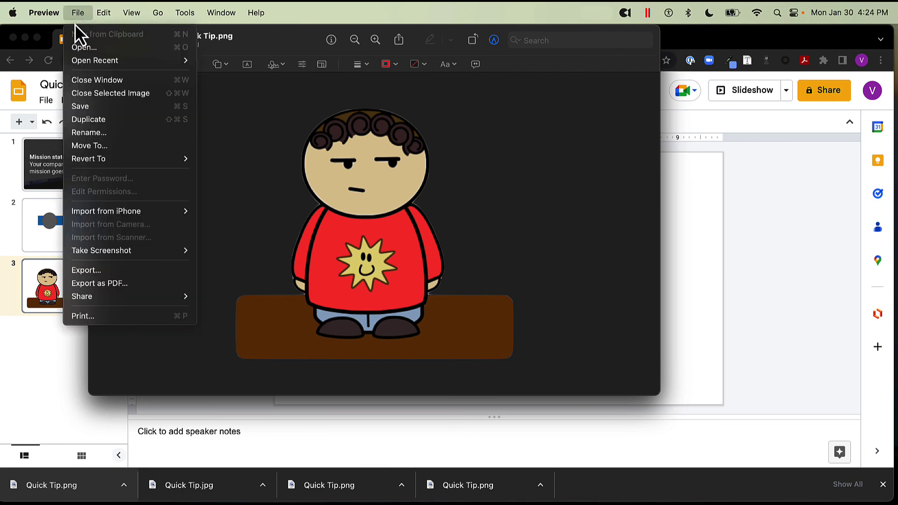
left_click(94, 106)
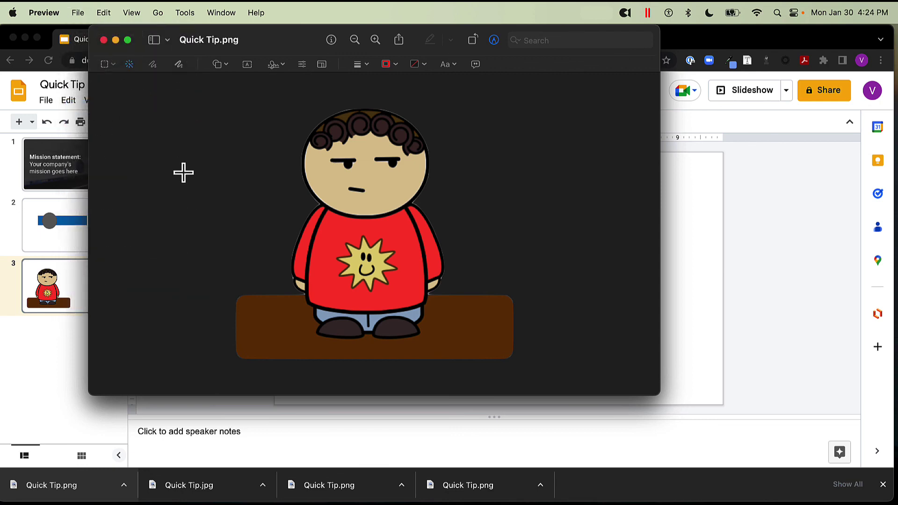
left_click(691, 44)
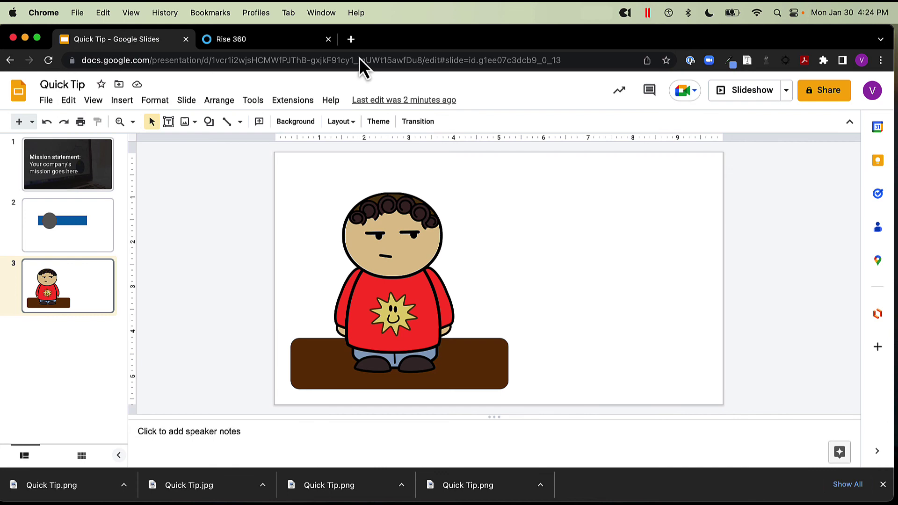
- Insert an Image & text block from All Blocks' IMAGE category into the Introduction lesson
left_click(245, 42)
scroll(156, 231, "down", 5)
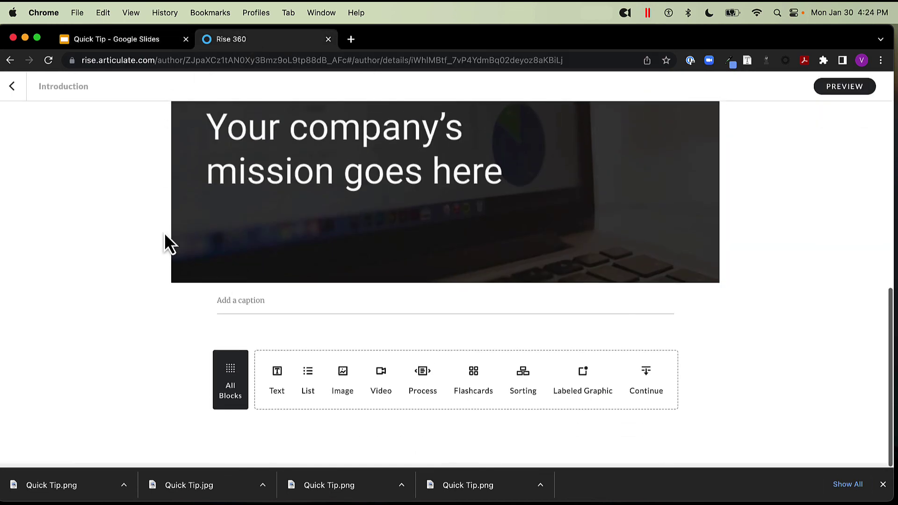
left_click(234, 374)
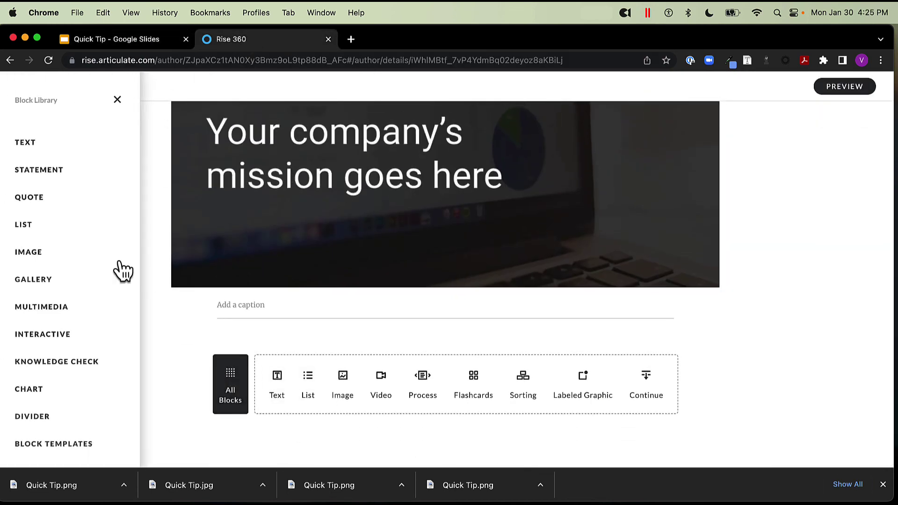
left_click(55, 256)
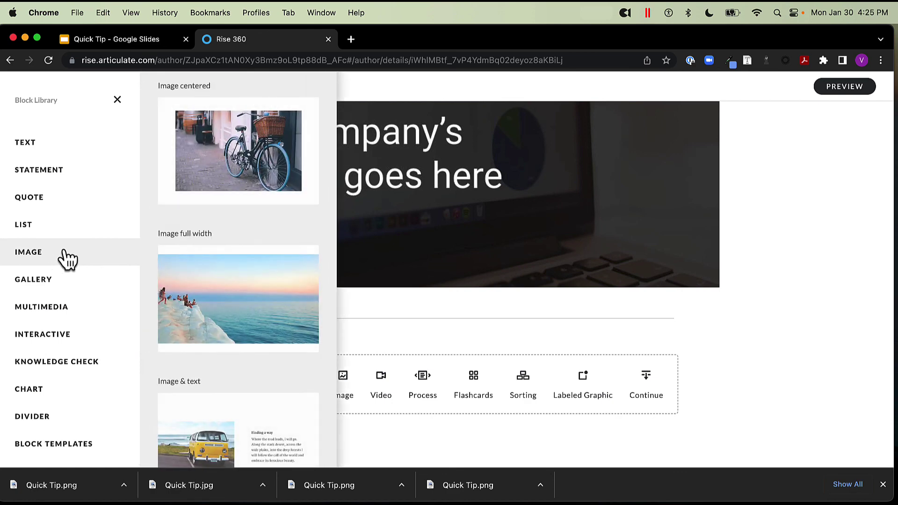
left_click(213, 435)
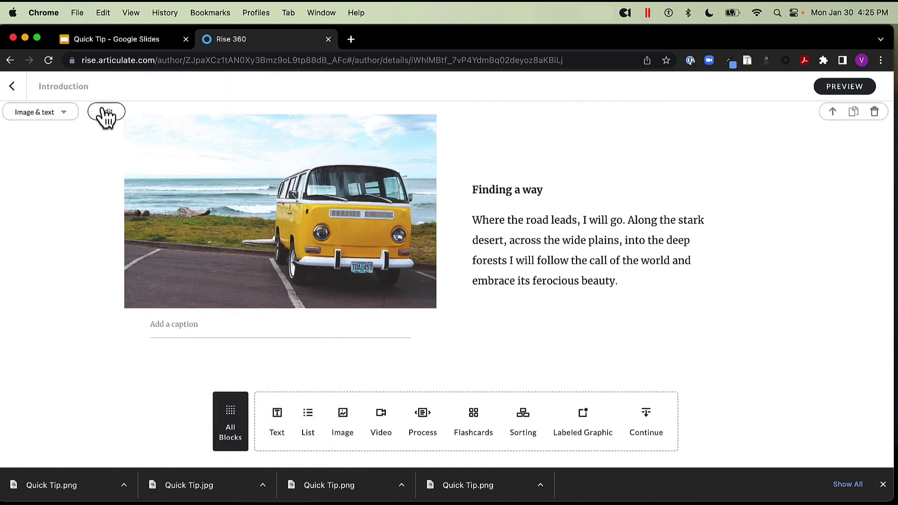
- Replace the vw.jpg van photo with Quick Tip.png and check the enlarged cartoon image
left_click(106, 113)
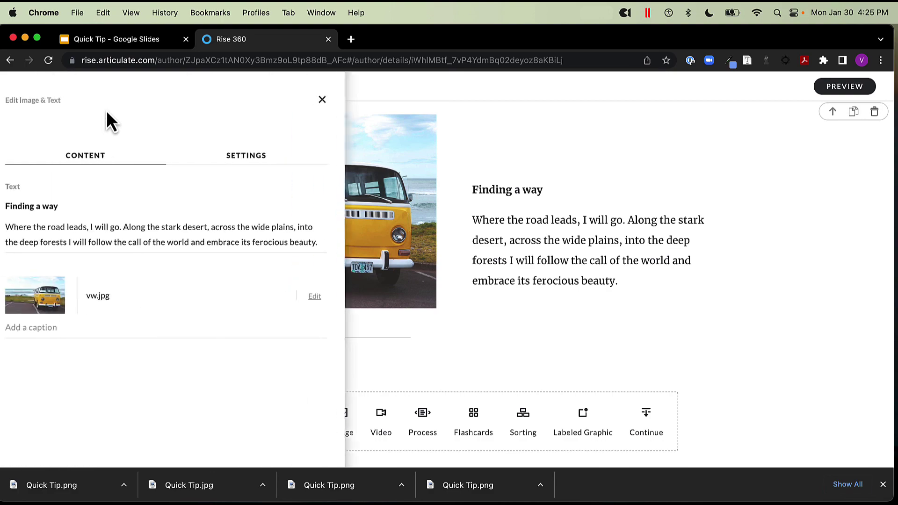
left_click(324, 299)
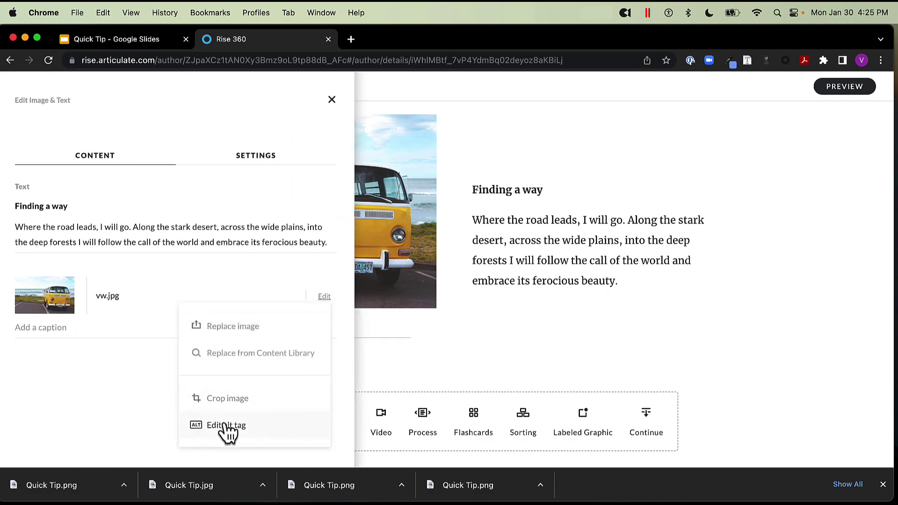
left_click(225, 336)
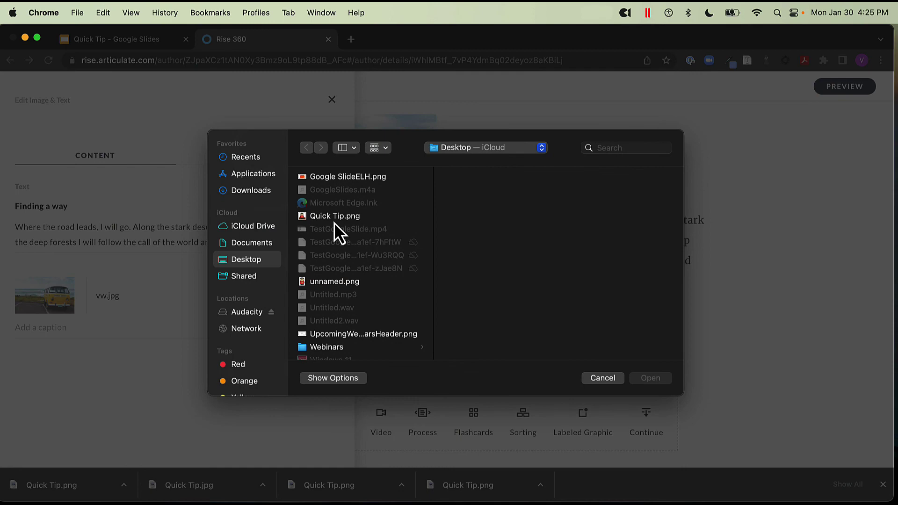
left_click(332, 218)
left_click(658, 379)
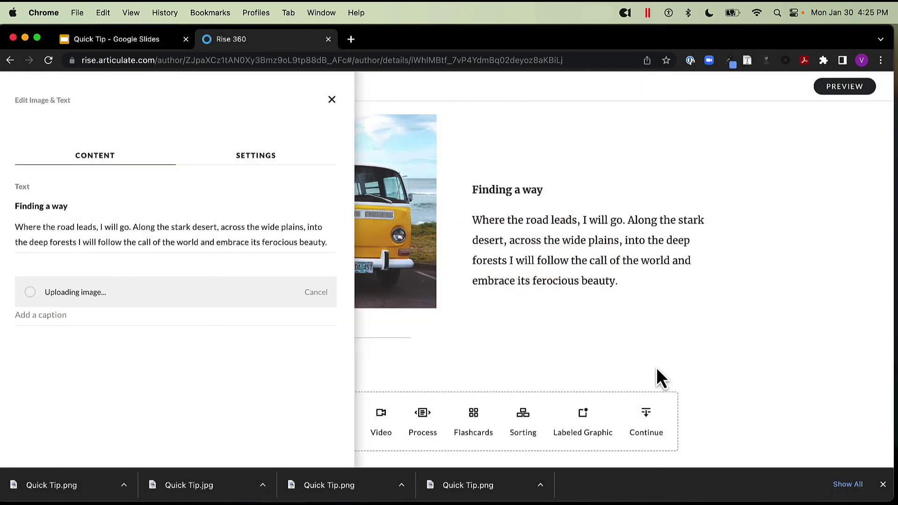
left_click(538, 351)
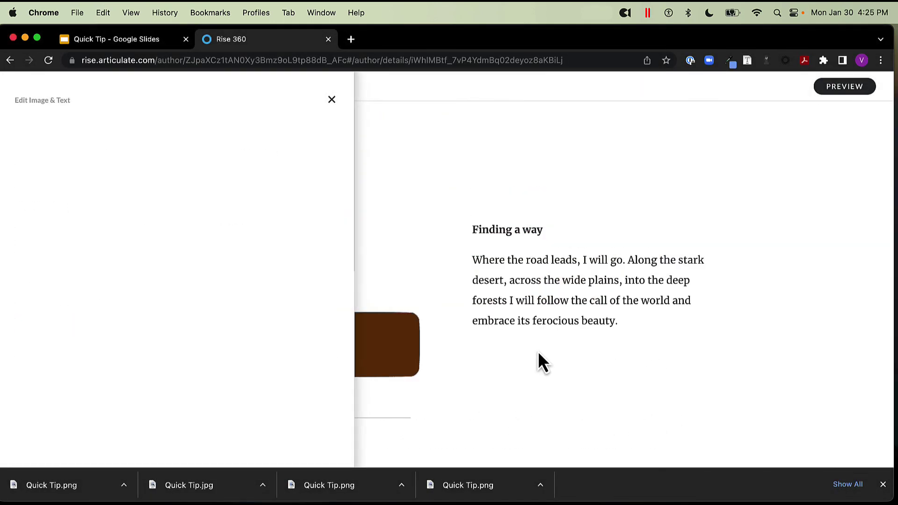
left_click(281, 224)
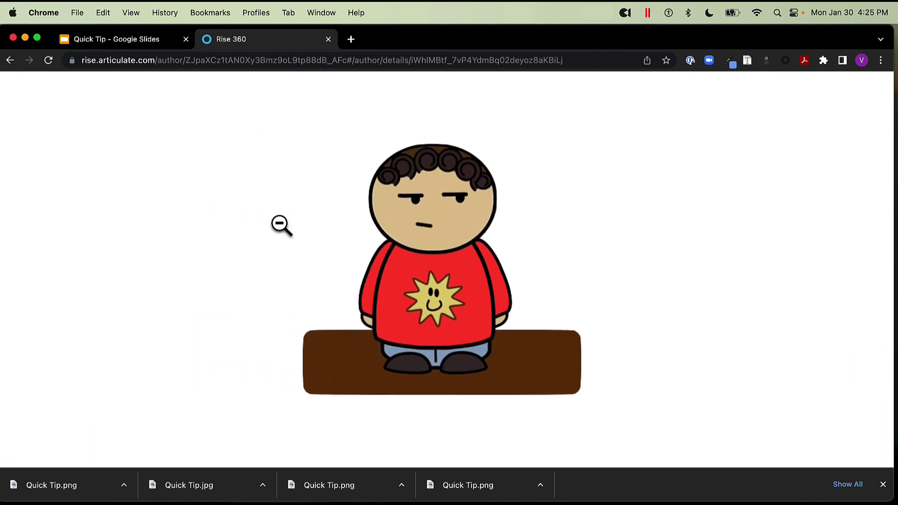
left_click(496, 254)
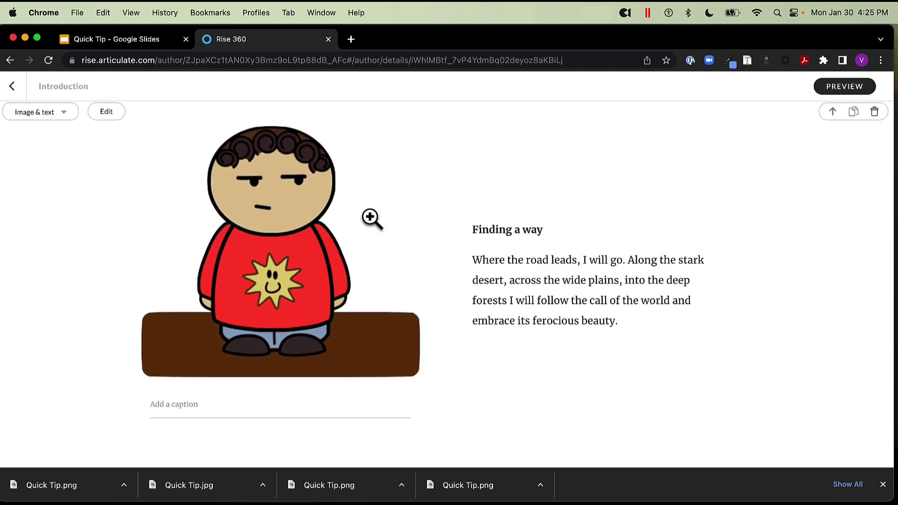
left_click(105, 113)
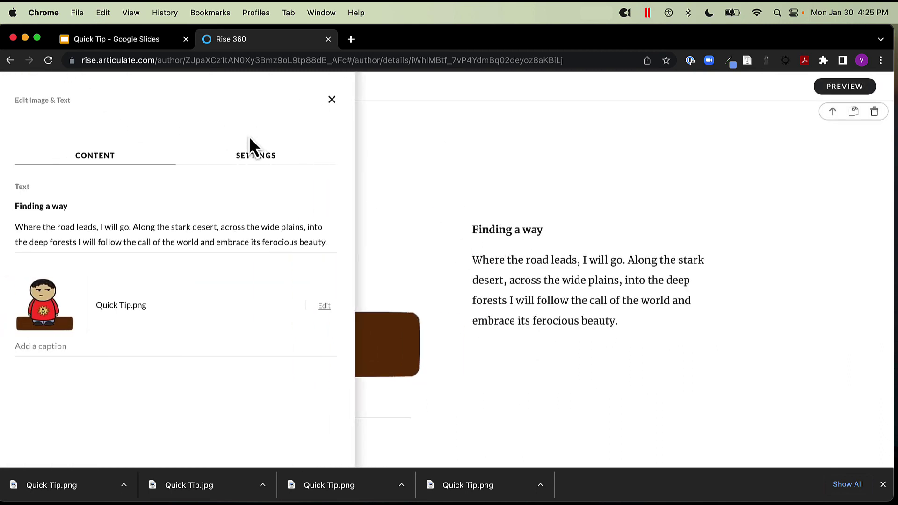
- Set the block's background colour to the green swatch, #25BB64, in Settings
left_click(256, 158)
left_click(192, 325)
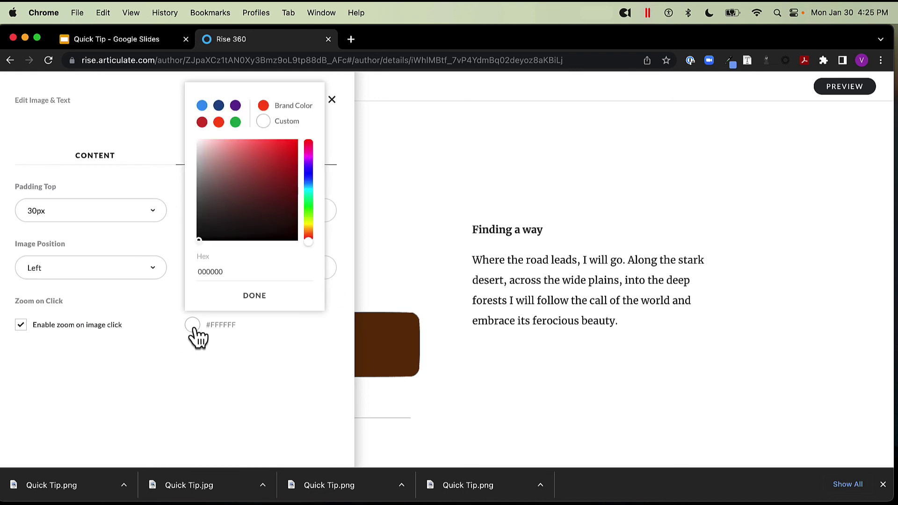
left_click(236, 122)
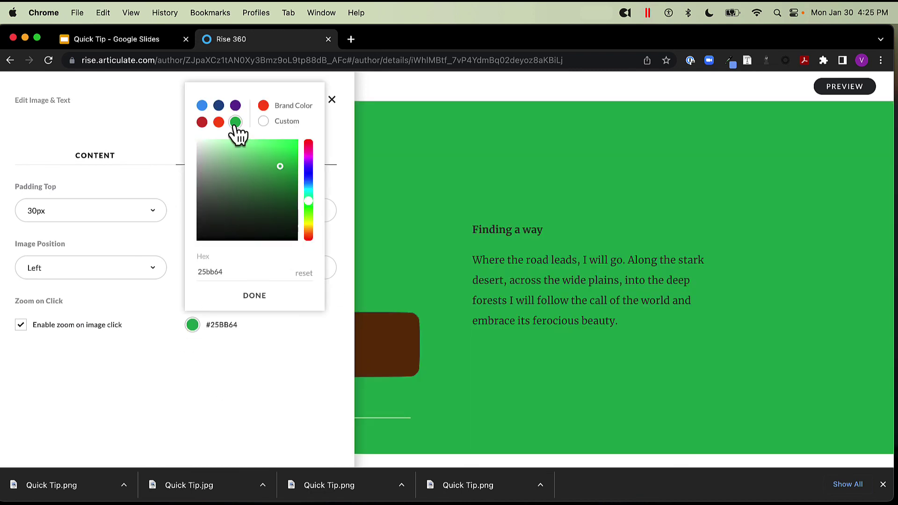
left_click(395, 101)
left_click(332, 100)
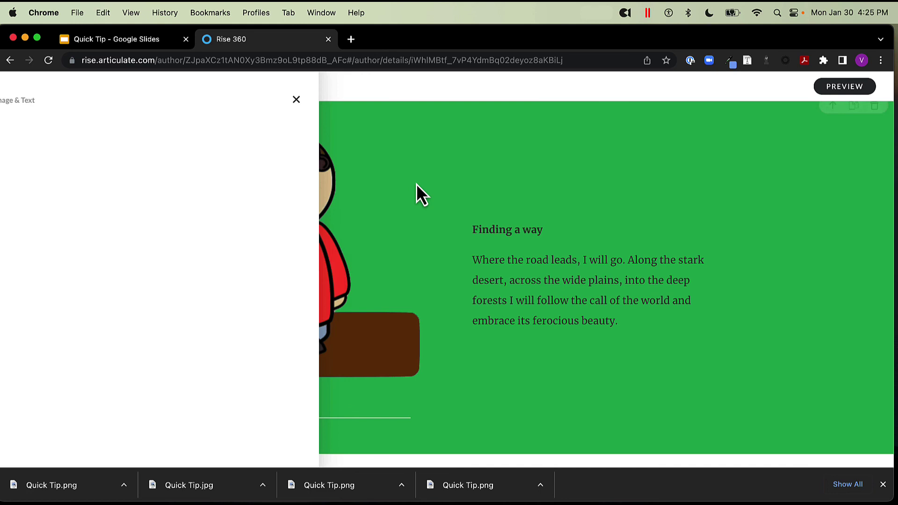